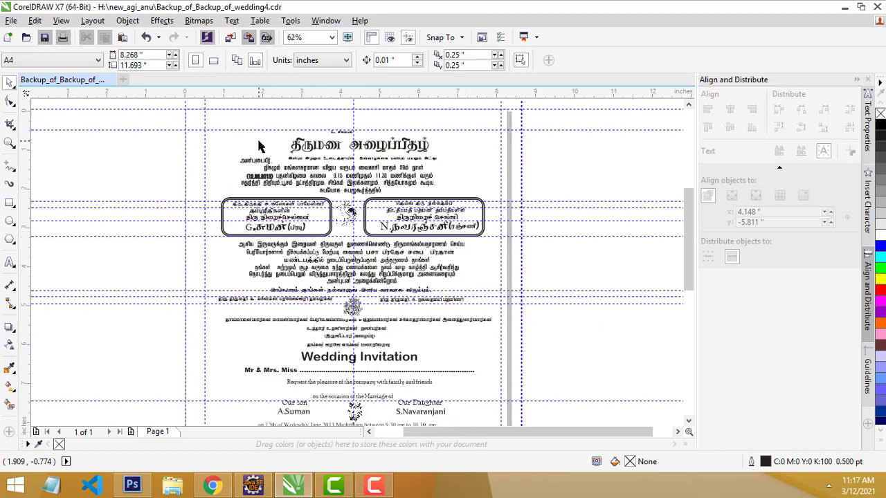
Draw a rectangle about 8.25 by 9.3 inches around the whole wedding invitation, starting from the page's top-left guideline intersection
scroll(303, 127, "up", 1)
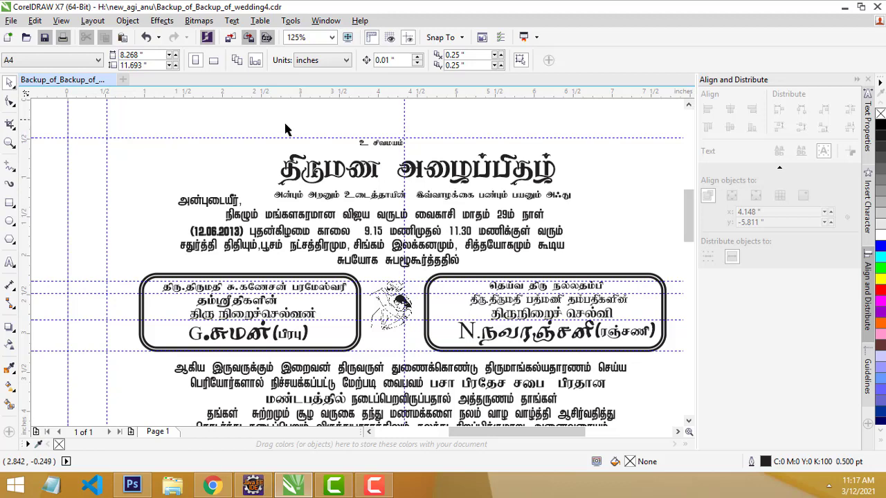
scroll(286, 128, "down", 2)
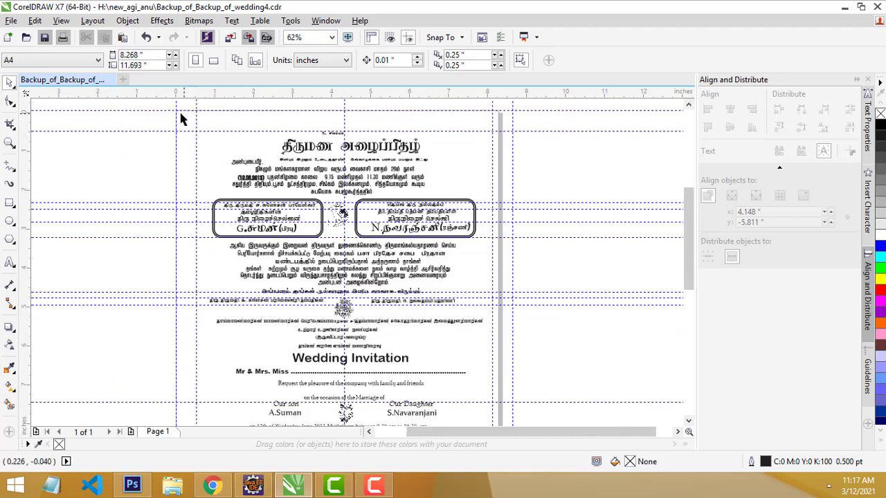
left_click(10, 202)
left_click_drag(178, 110, 498, 366)
scroll(223, 250, "down", 1)
scroll(223, 250, "up", 1)
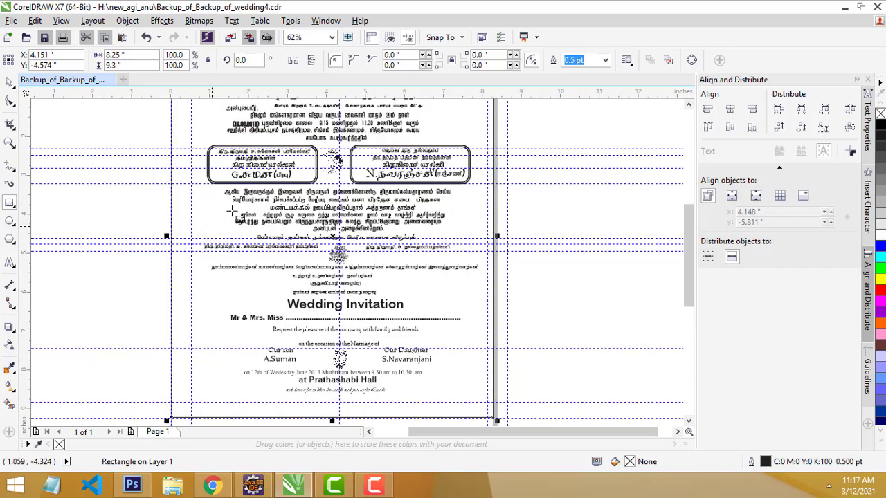
scroll(320, 212, "down", 2)
scroll(311, 183, "up", 2)
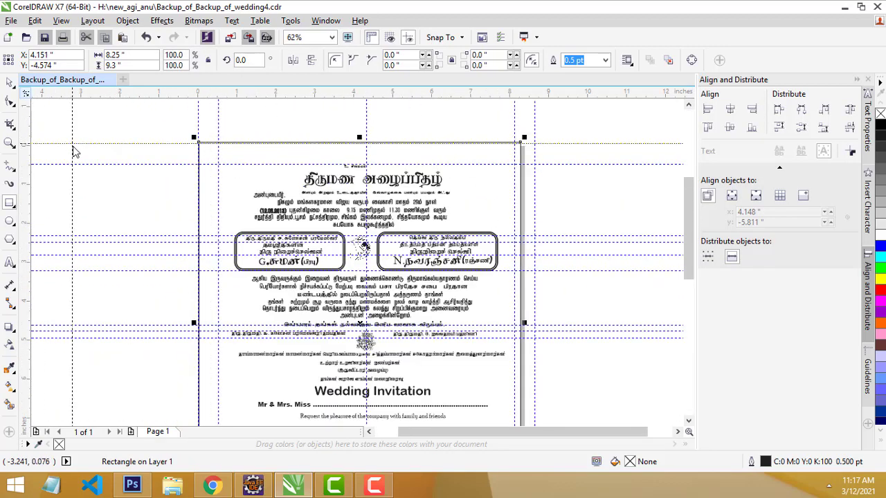
Place the ruler origin level with the top edge of the new border rectangle
left_click_drag(72, 151, 61, 144)
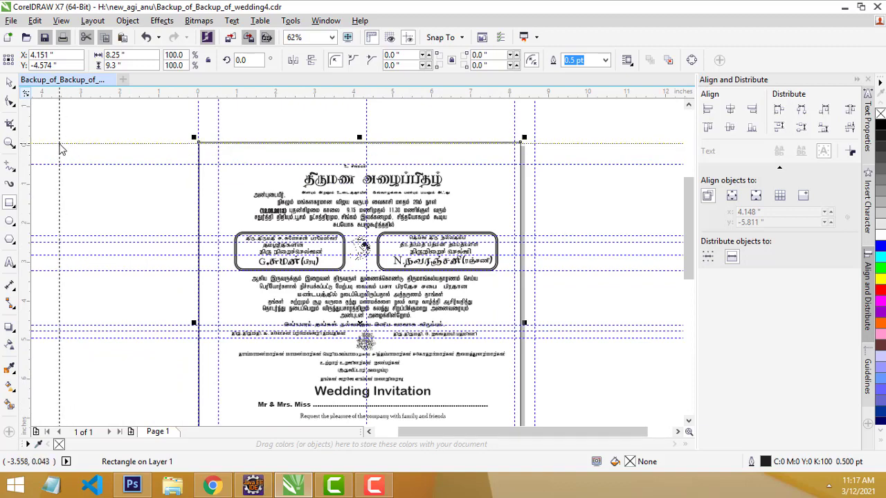
scroll(42, 164, "up", 2)
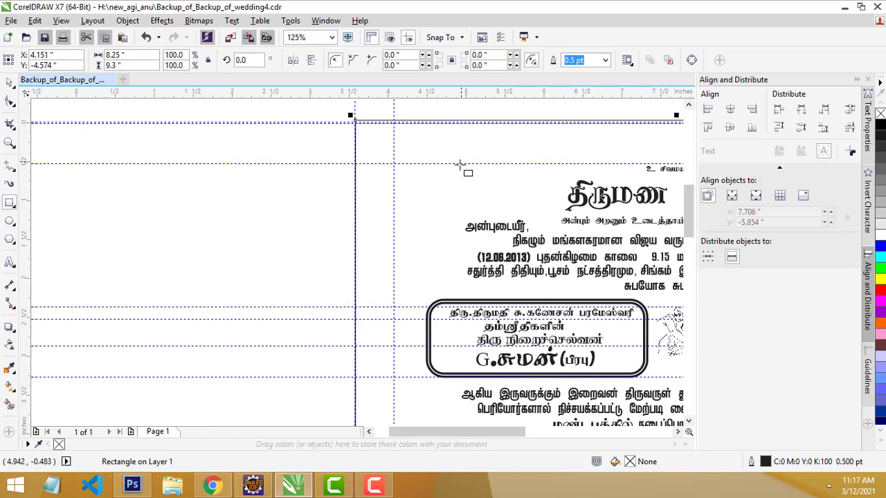
scroll(247, 153, "down", 2)
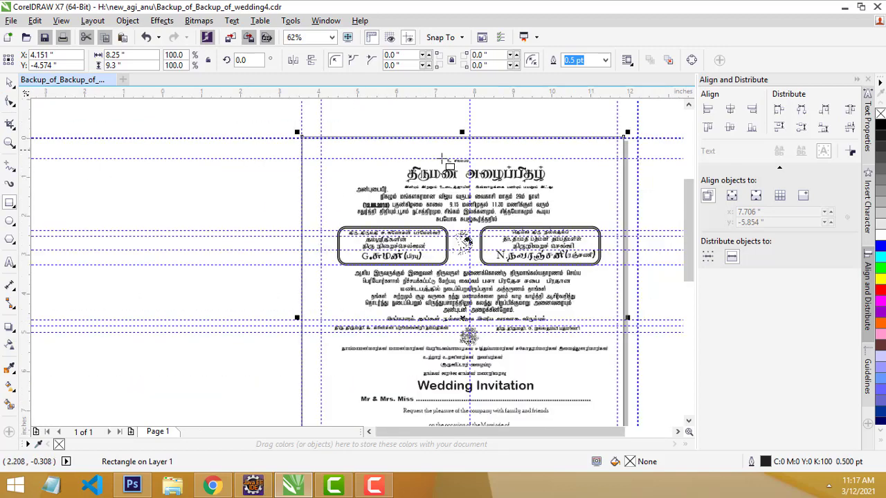
Place the ruler origin level with the rectangle's bottom edge and move the horizontal guideline above that edge to about 0.492 inch
scroll(445, 243, "down", 2)
scroll(412, 245, "up", 2)
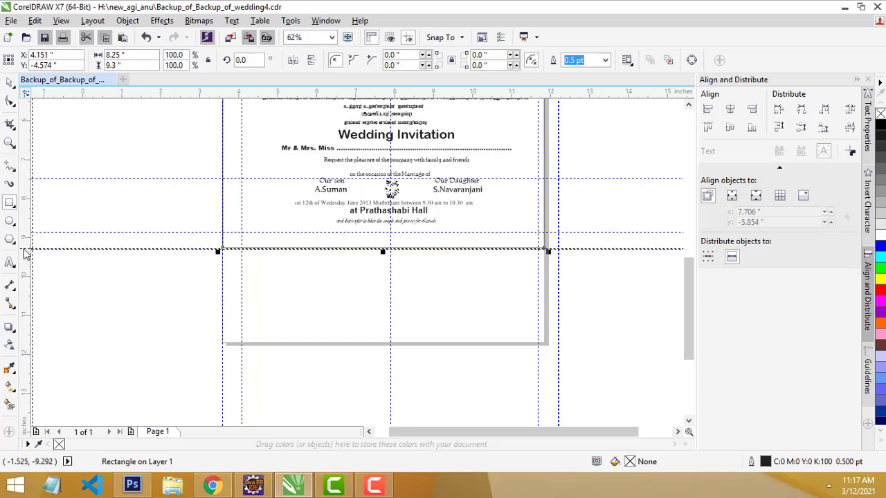
scroll(28, 248, "up", 2)
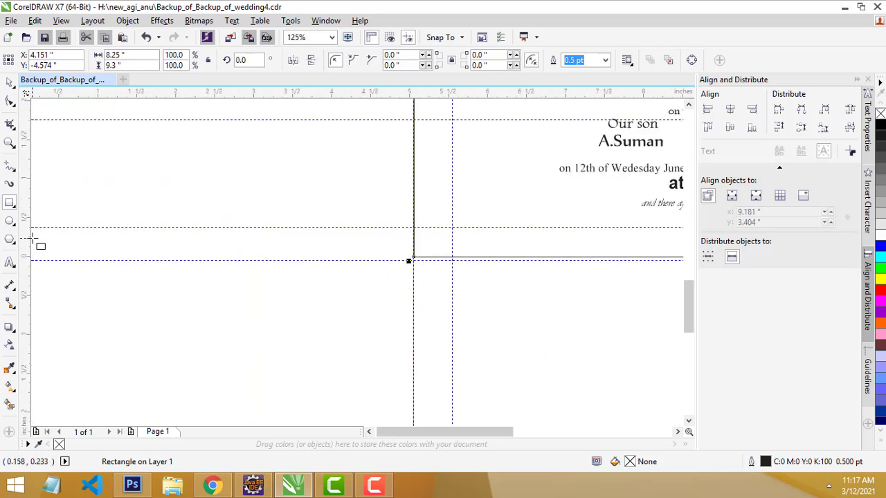
left_click(9, 82)
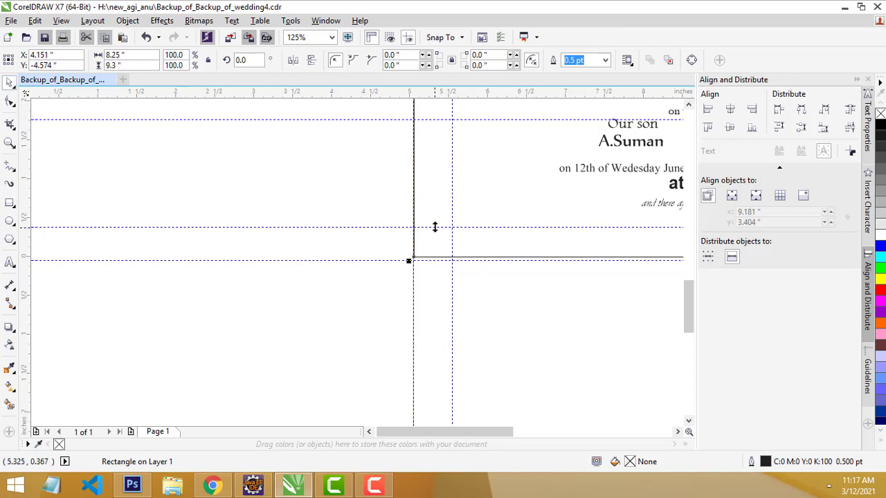
left_click_drag(434, 227, 440, 218)
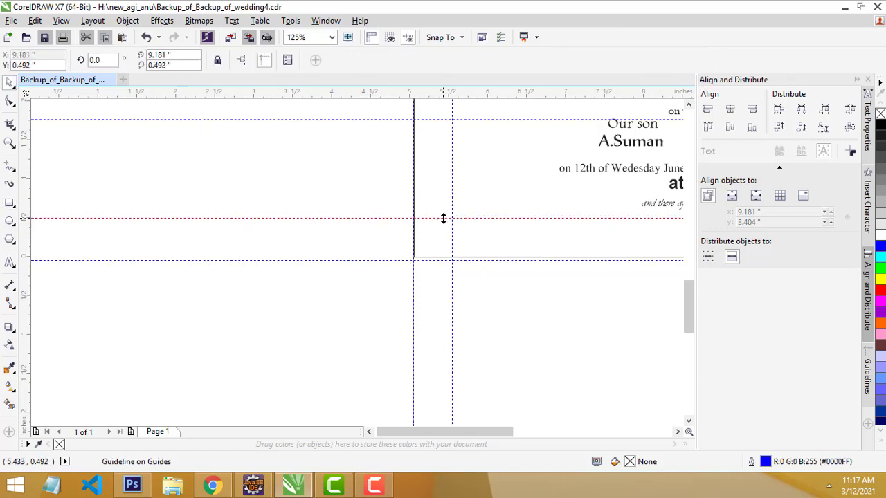
Move the small invocation line above the Tamil title closer to the vertical centre guideline
scroll(508, 217, "down", 4)
scroll(548, 174, "up", 2)
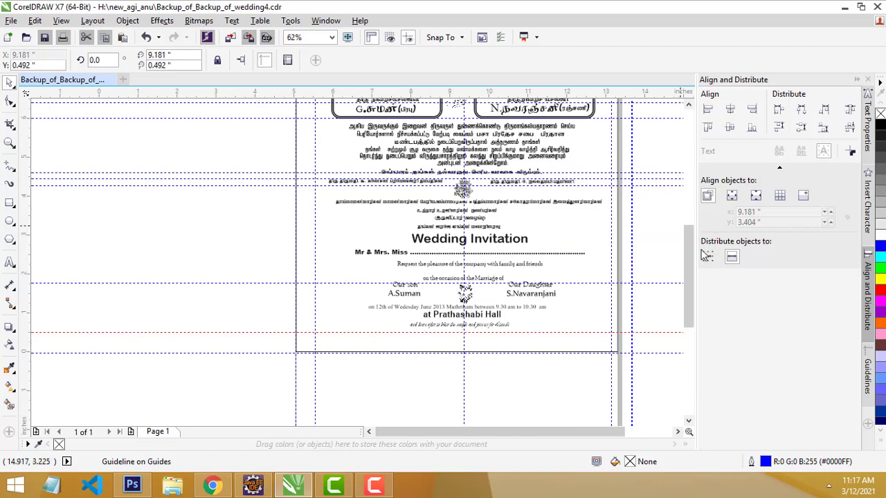
scroll(683, 227, "up", 3)
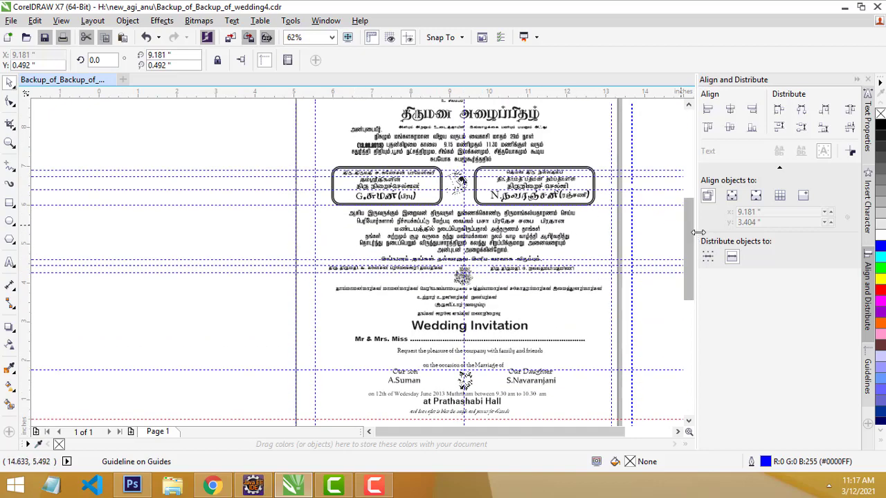
scroll(689, 228, "up", 3)
scroll(576, 240, "up", 2)
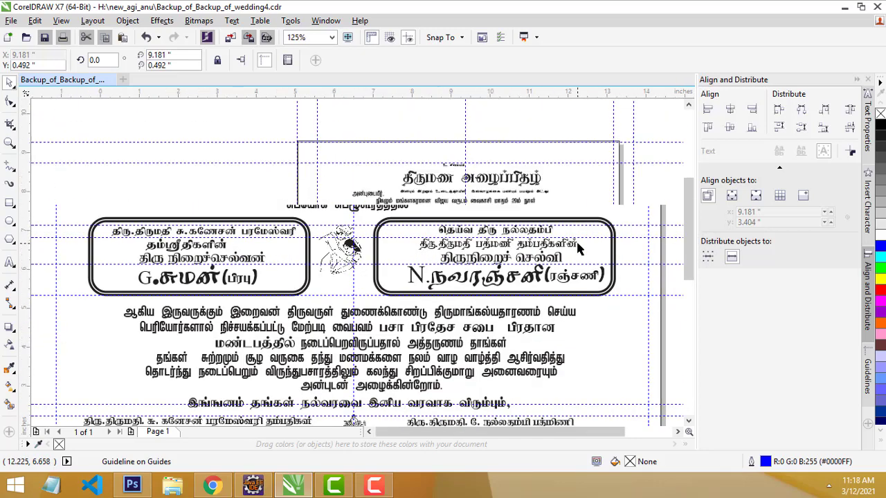
scroll(575, 239, "down", 2)
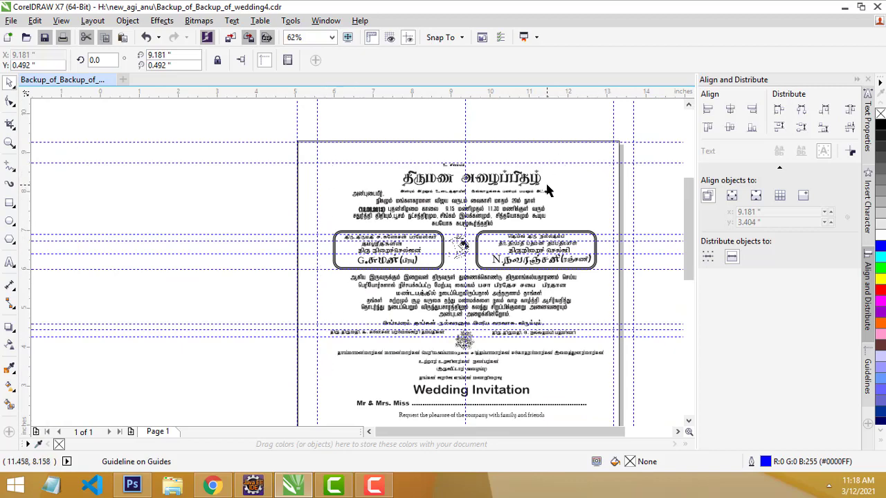
scroll(546, 190, "up", 2)
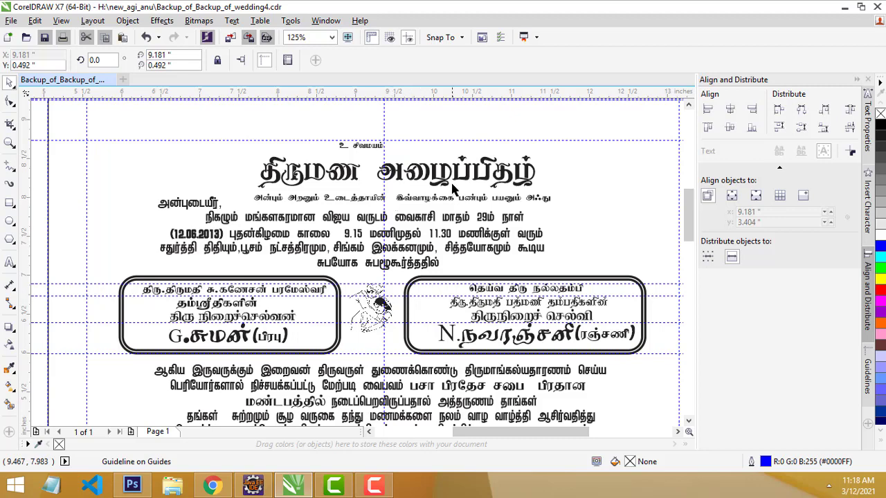
left_click(360, 152)
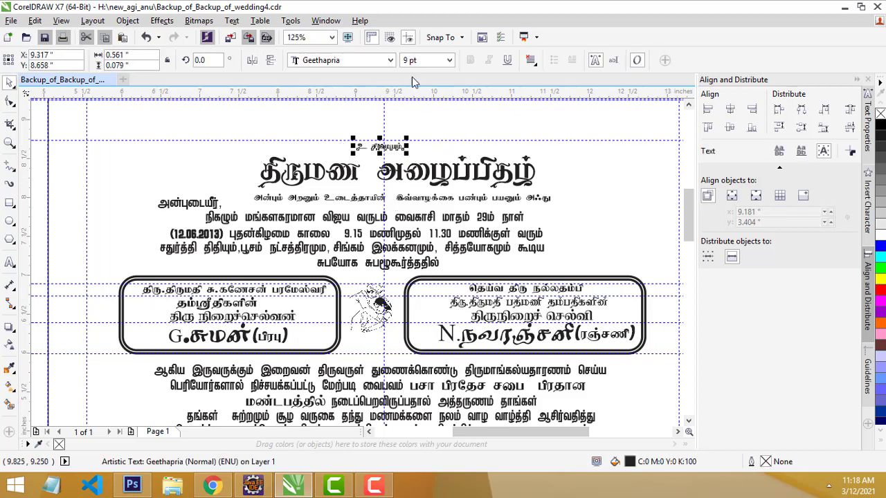
Examine the typeface and font size of the Tamil title, the verse line beneath it and the opening date and time lines
left_click(424, 177)
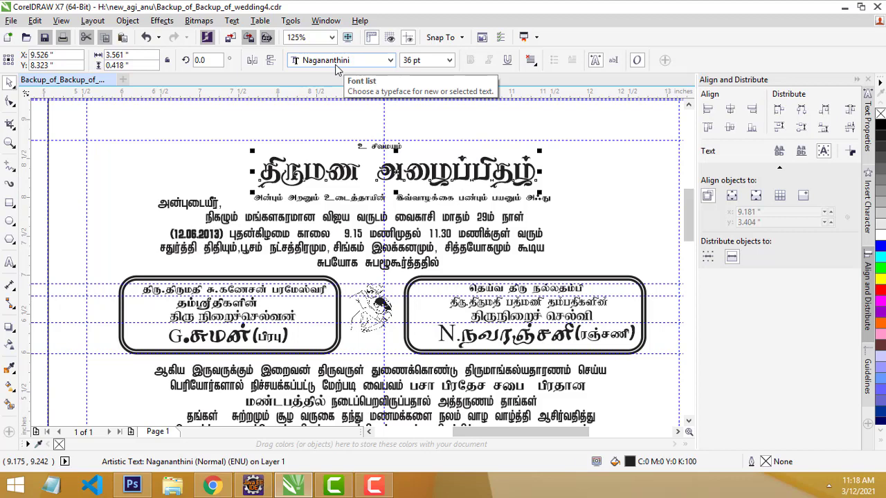
left_click(434, 206)
left_click(366, 202)
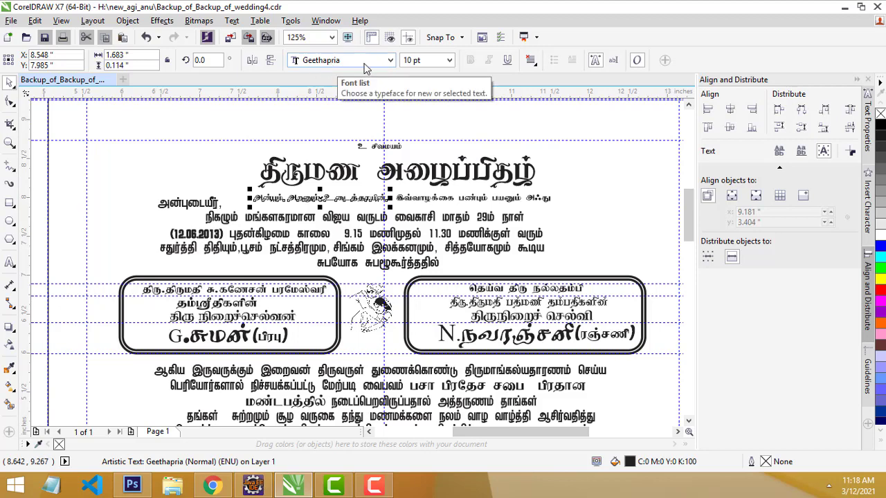
left_click(305, 240)
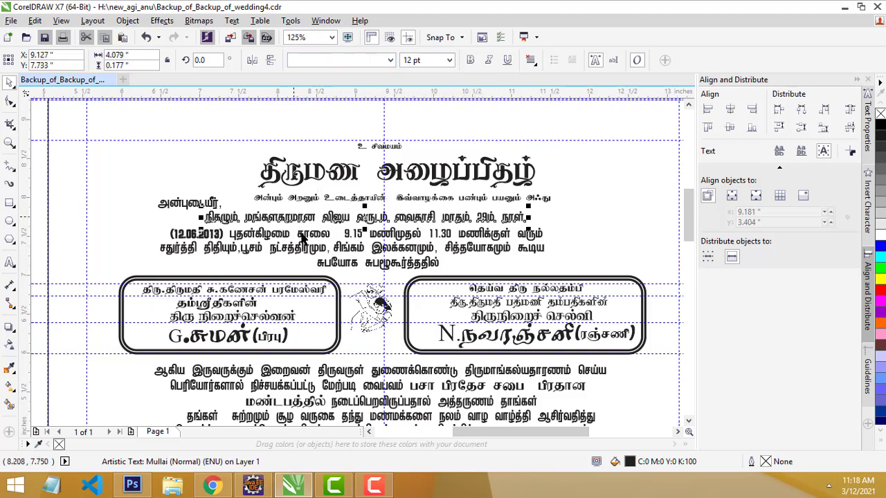
double_click(305, 240)
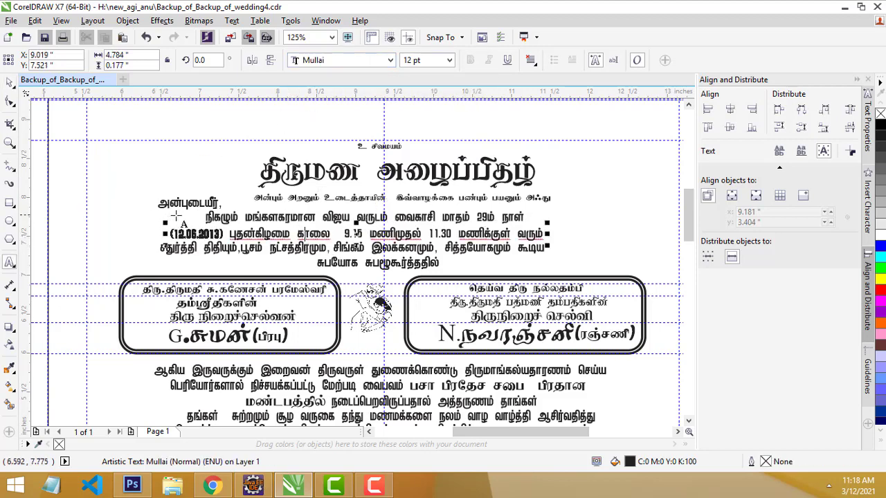
left_click(10, 82)
left_click(223, 215)
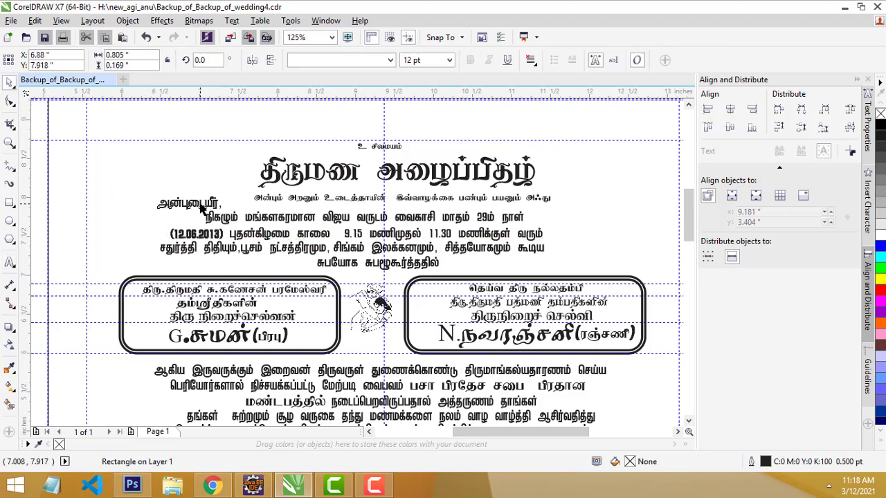
left_click(246, 221)
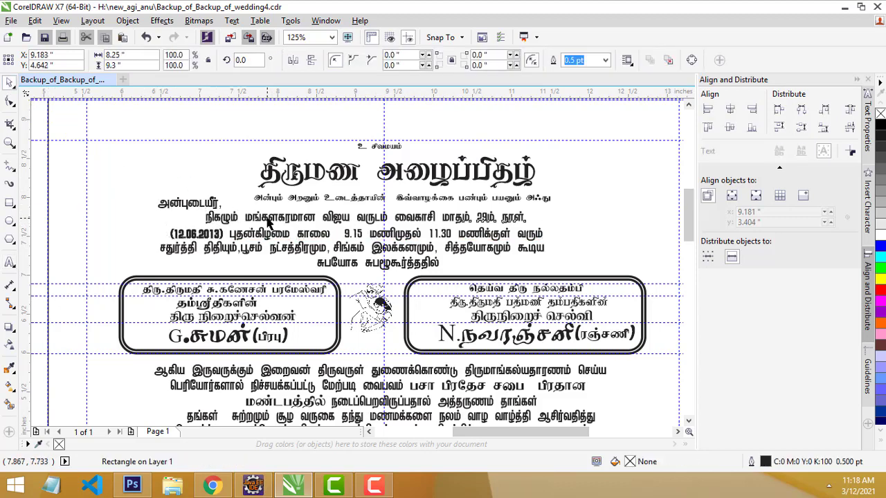
double_click(268, 218)
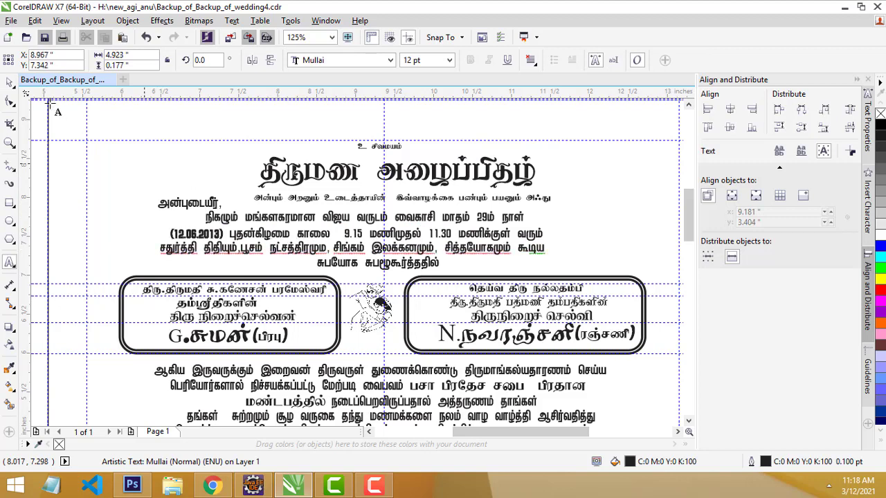
left_click(10, 83)
left_click(341, 220)
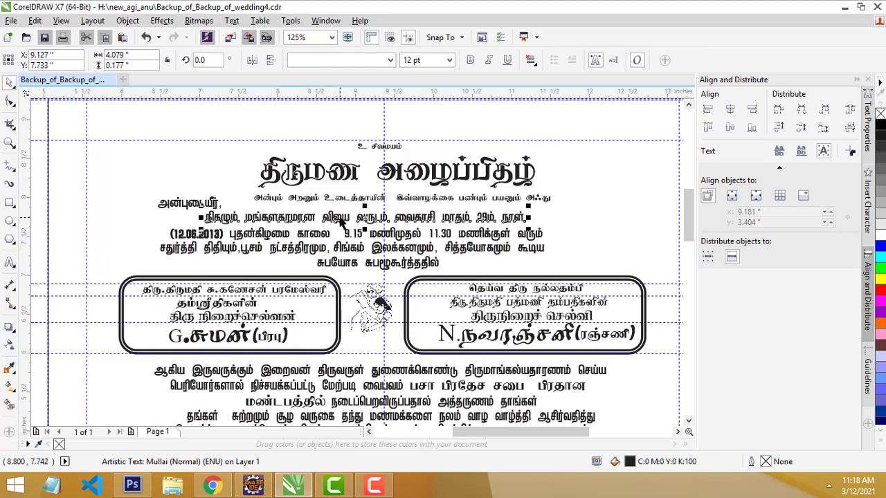
left_click(356, 236)
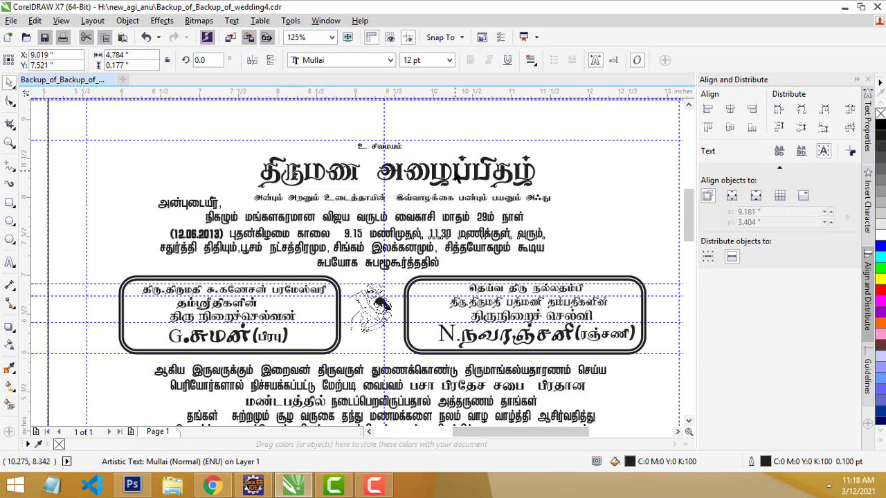
Compare the font size of the Tamil title with that of the date, time and auspicious-moment lines below it
left_click(458, 177)
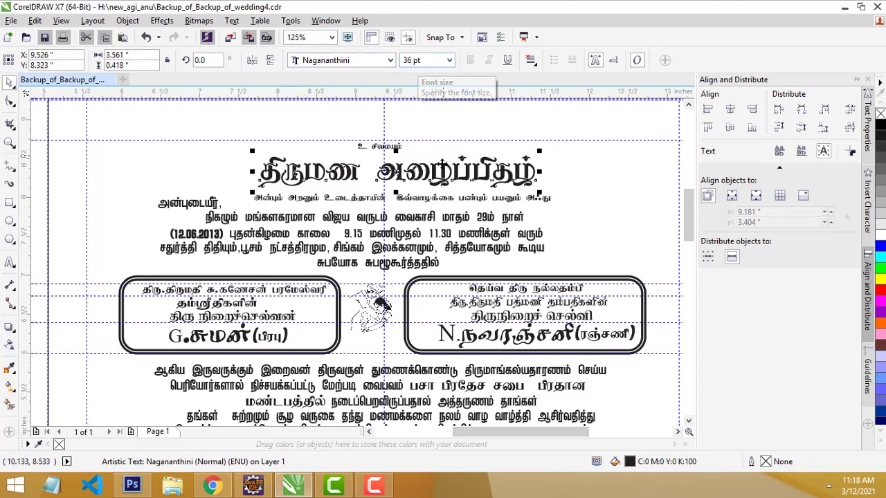
left_click(427, 231)
left_click(427, 235)
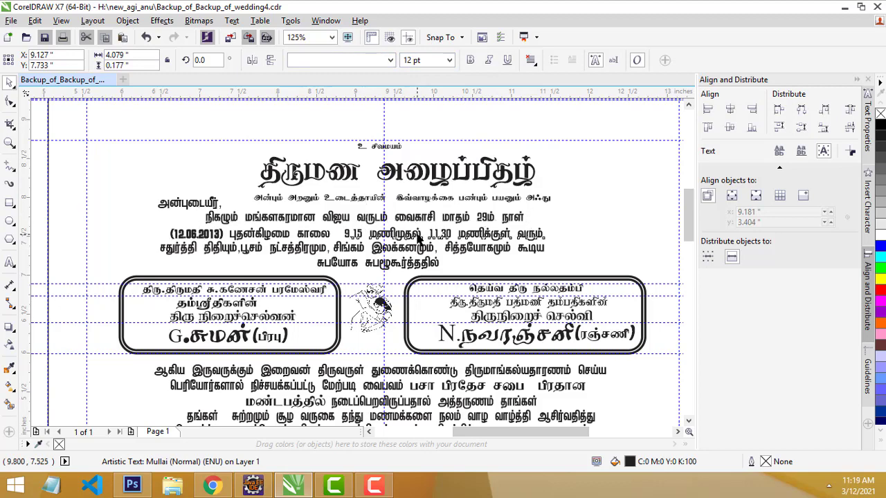
left_click(409, 264)
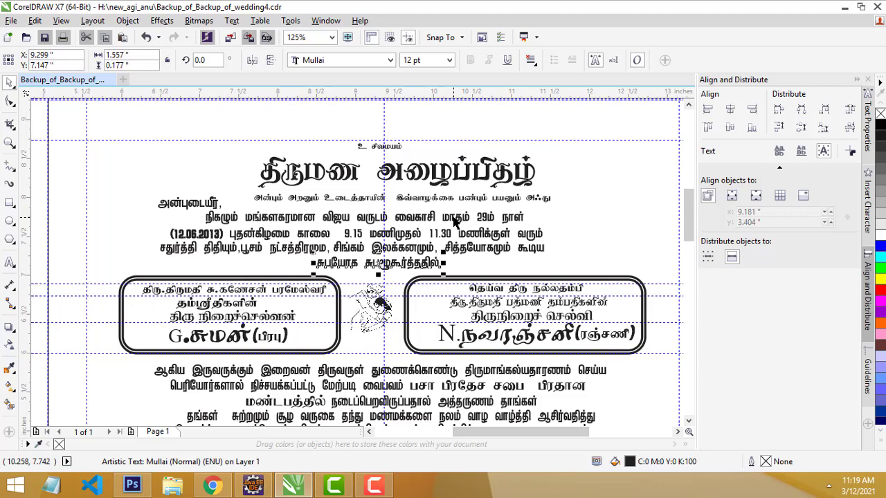
left_click(435, 60)
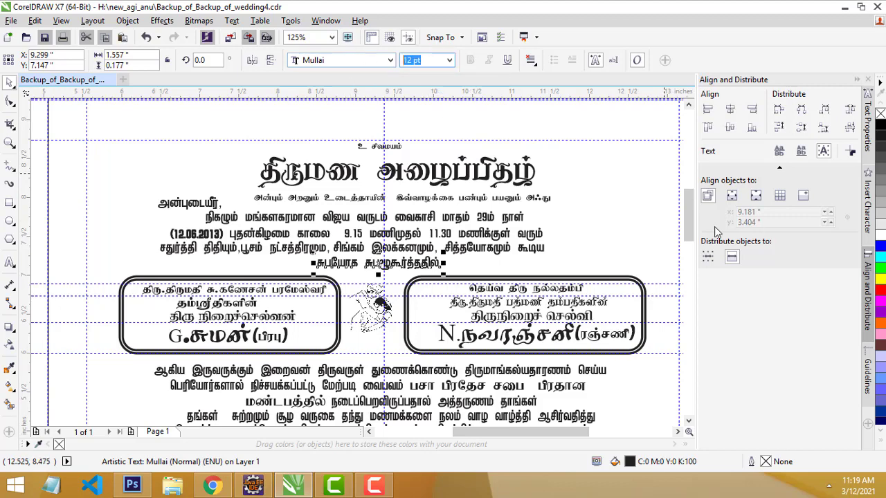
left_click_drag(690, 229, 690, 235)
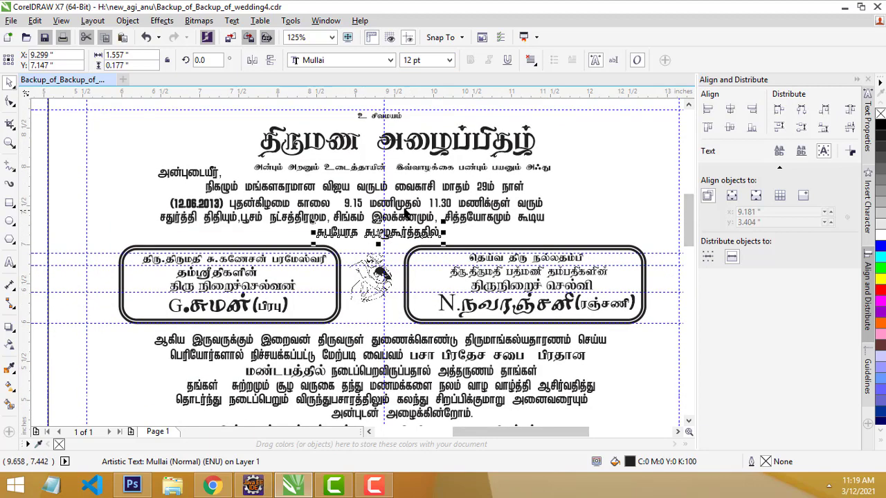
left_click(407, 208)
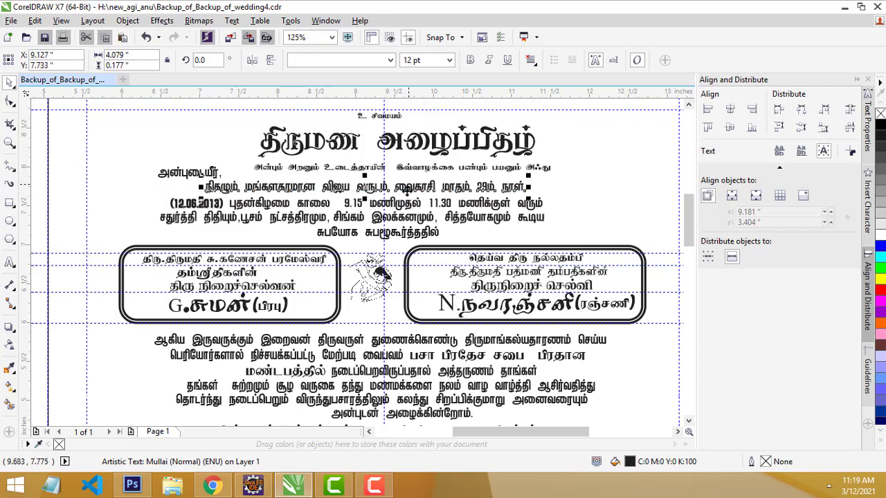
Examine the typeface and font size of the Tamil parents' line and the line beneath it in the groom's box
left_click(282, 265)
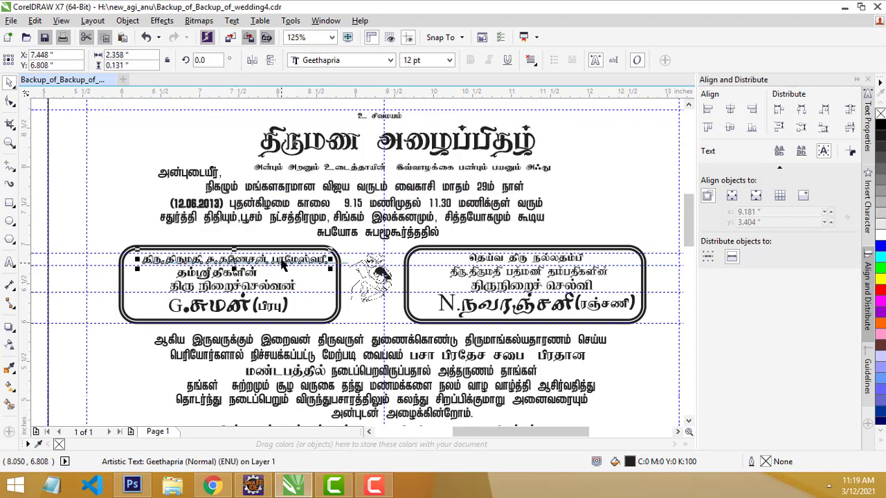
scroll(209, 289, "up", 2)
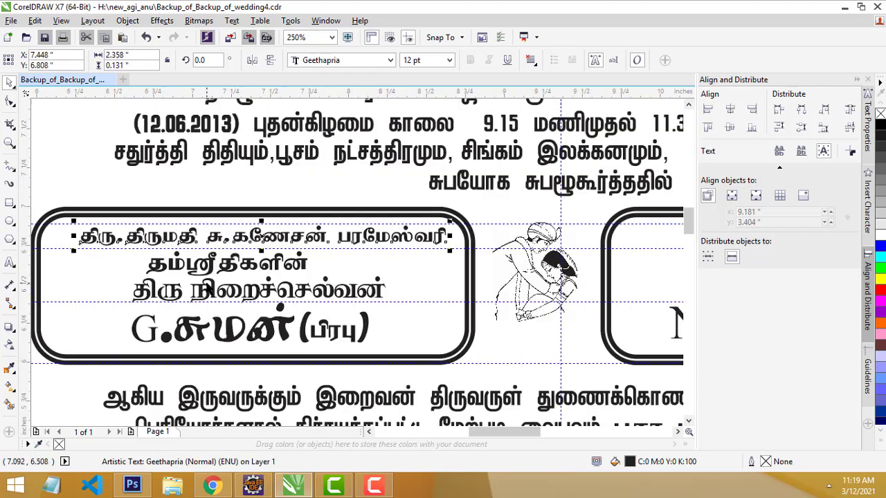
left_click(276, 267)
left_click(349, 239)
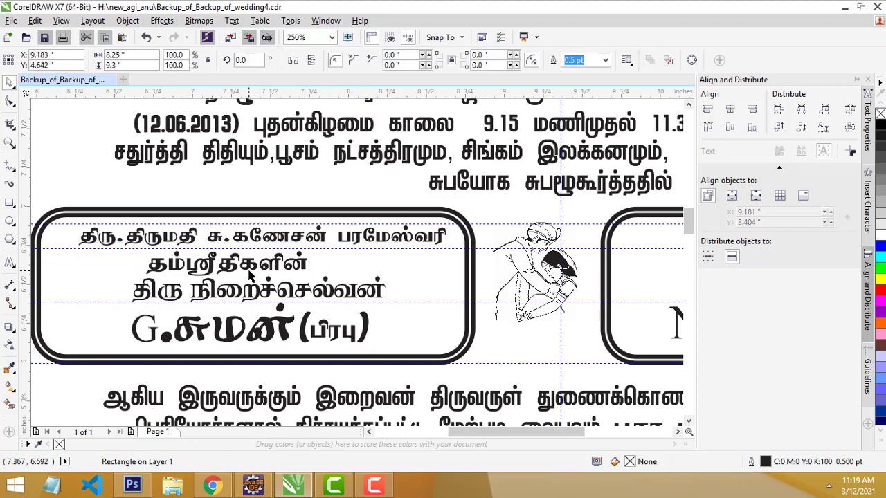
scroll(248, 269, "down", 2)
left_click(272, 255)
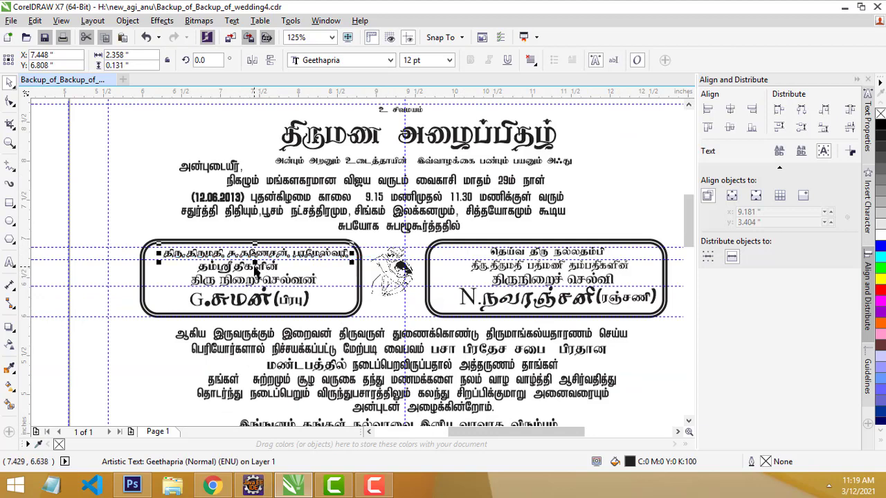
left_click(262, 268)
left_click(274, 254)
left_click(270, 277)
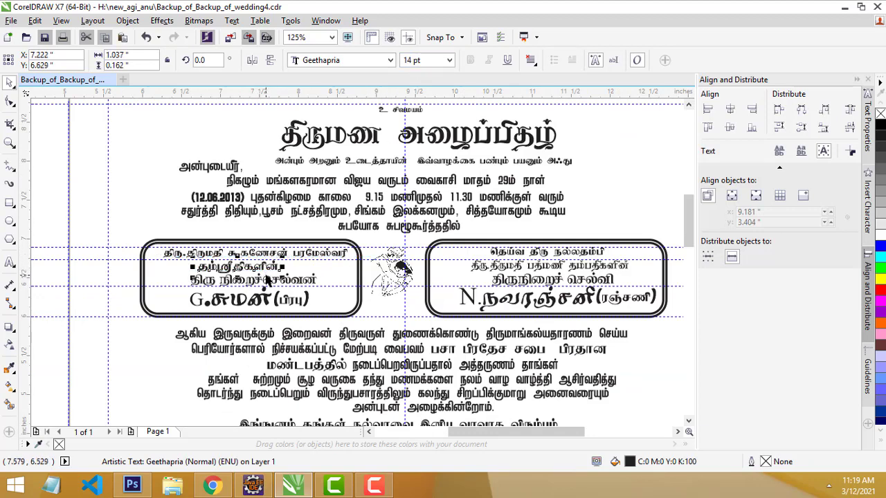
left_click(272, 273)
Set the font of the Tamil line directly above the groom's name to Mullai and shift it slightly down
left_click(298, 283)
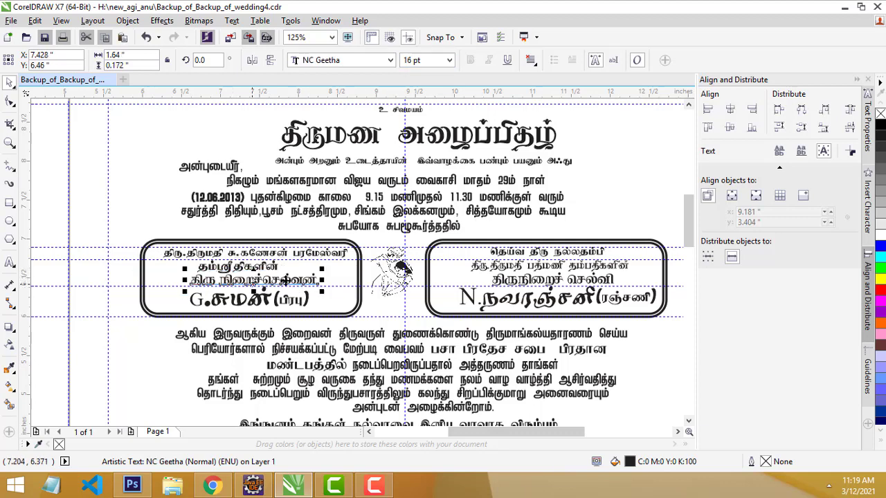
left_click(349, 66)
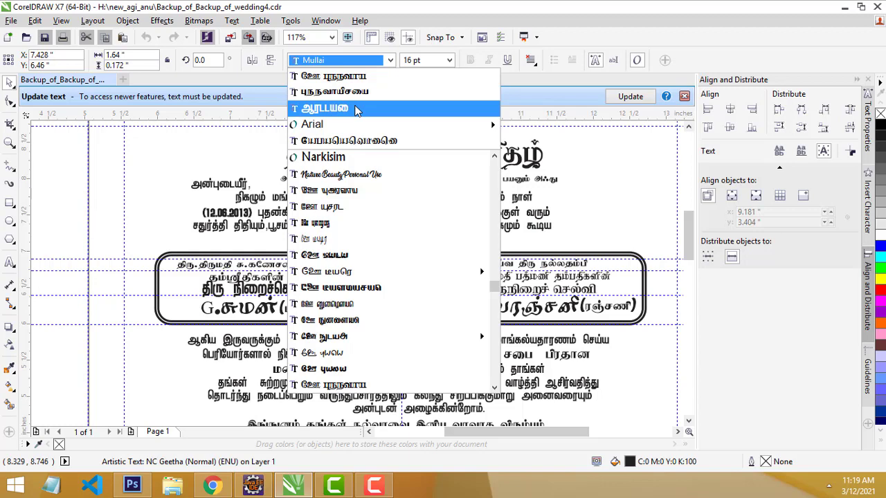
left_click(354, 109)
left_click_drag(294, 289, 290, 291)
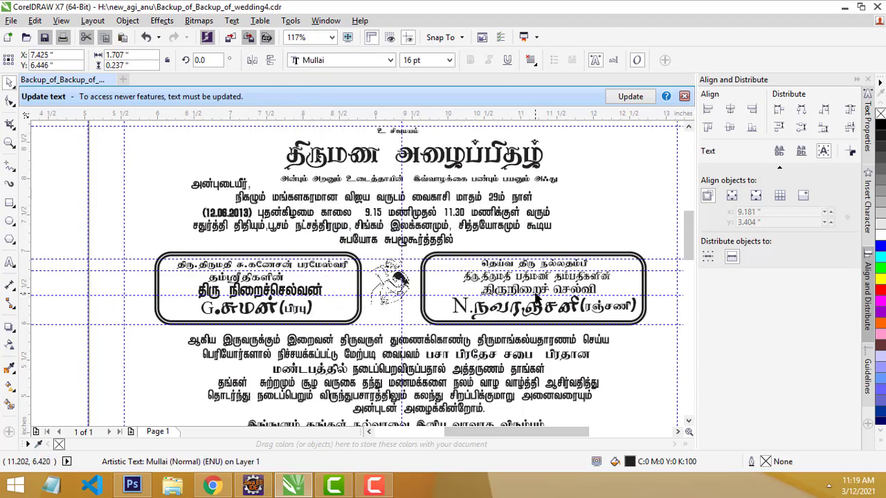
Set the font of the line directly above the bride's name to Mullai and move it back to the middle of her box
left_click(539, 296)
left_click(370, 61)
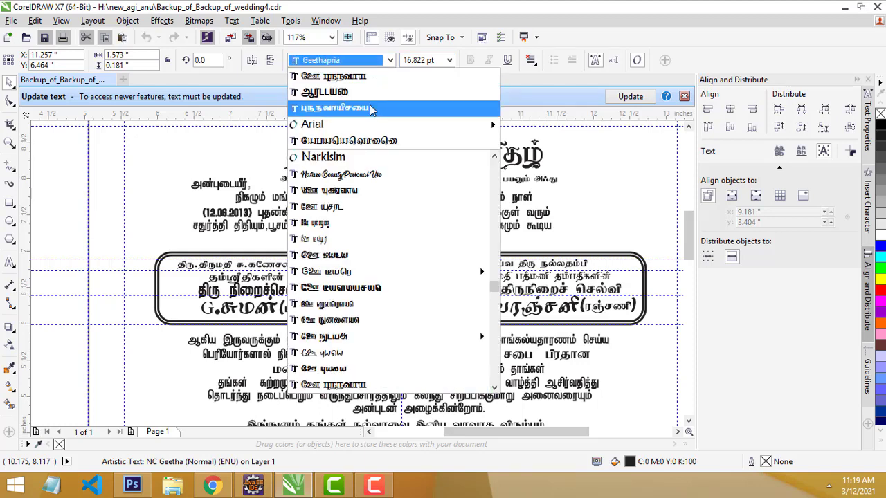
left_click(368, 93)
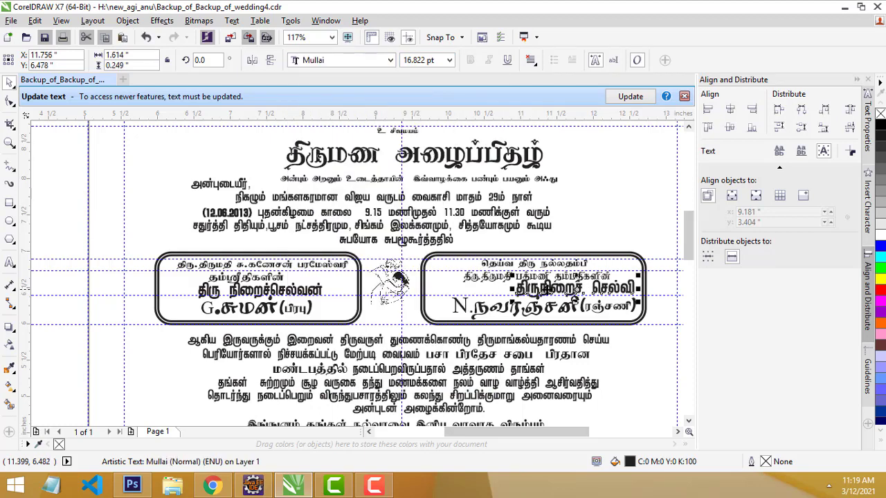
left_click_drag(547, 290, 518, 290)
scroll(583, 316, "up", 3)
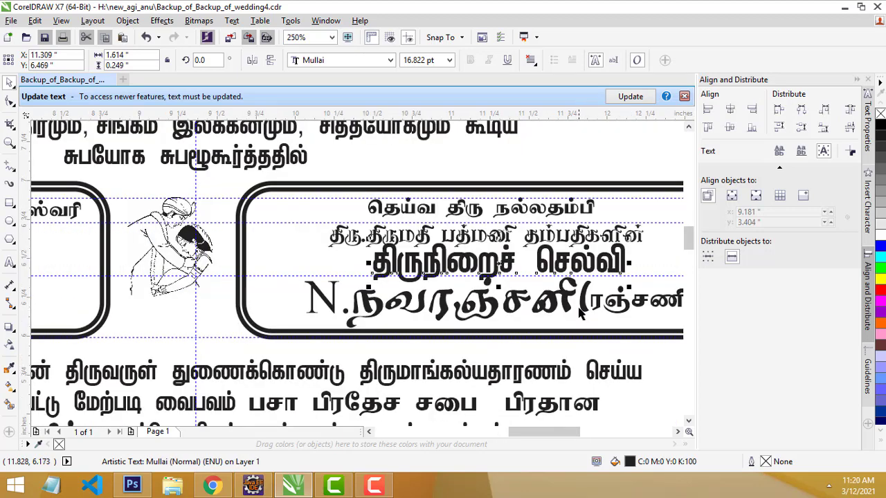
scroll(526, 294, "down", 3)
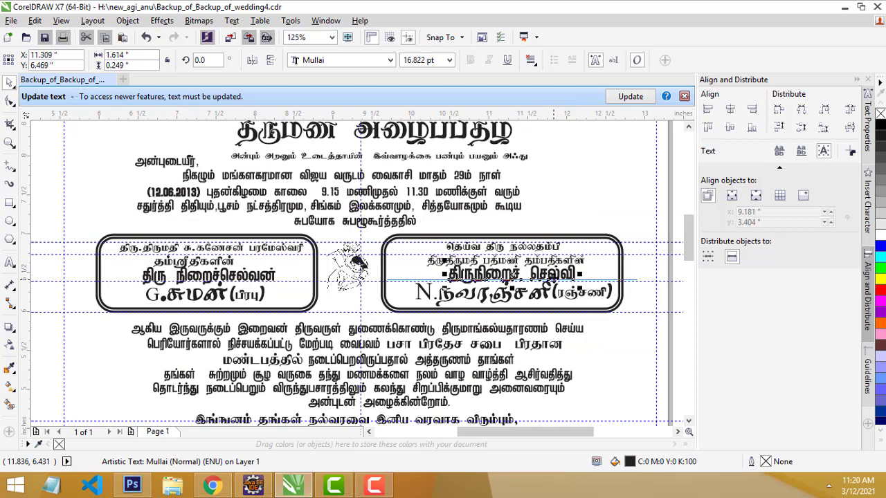
Move the groom's name slightly away from the bracketed short name and lower the short name to line up with it
scroll(108, 290, "up", 3)
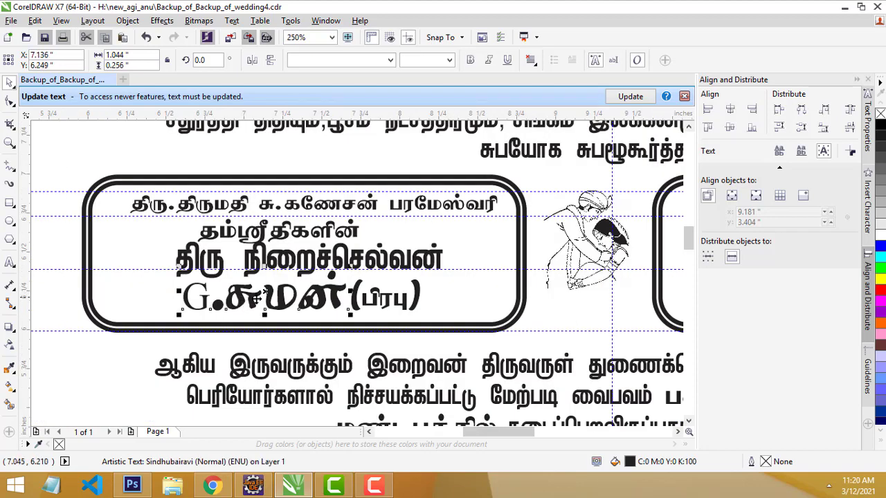
left_click(234, 308)
left_click(253, 308)
left_click_drag(252, 308, 243, 309)
left_click(382, 310)
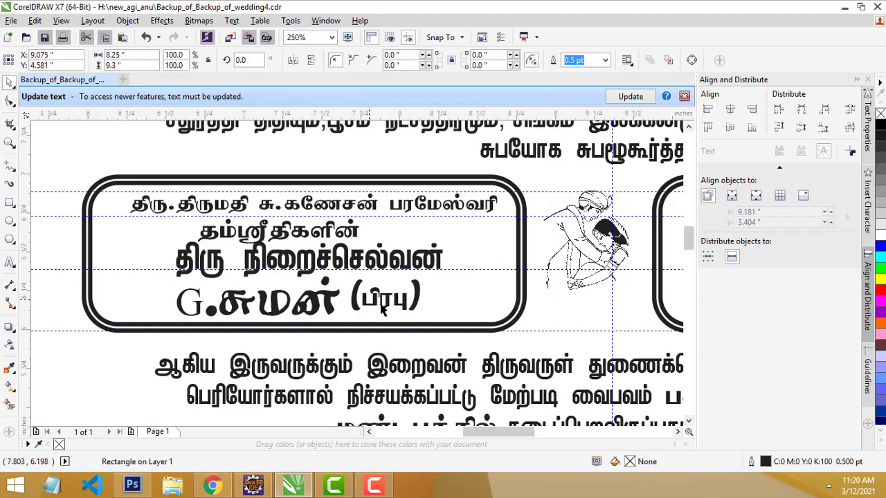
left_click(382, 310)
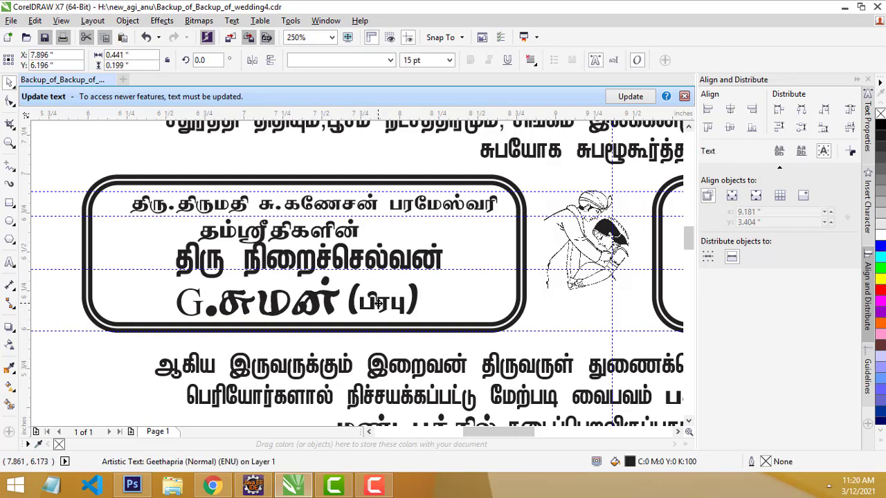
Centre the two lines above the groom's name beneath the parents' line, lowering the bold Mullai line slightly
left_click(373, 267)
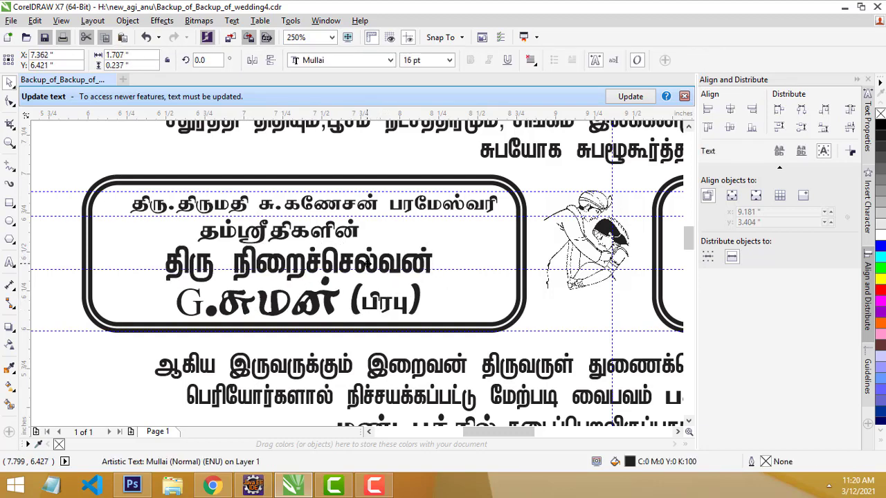
left_click(339, 235)
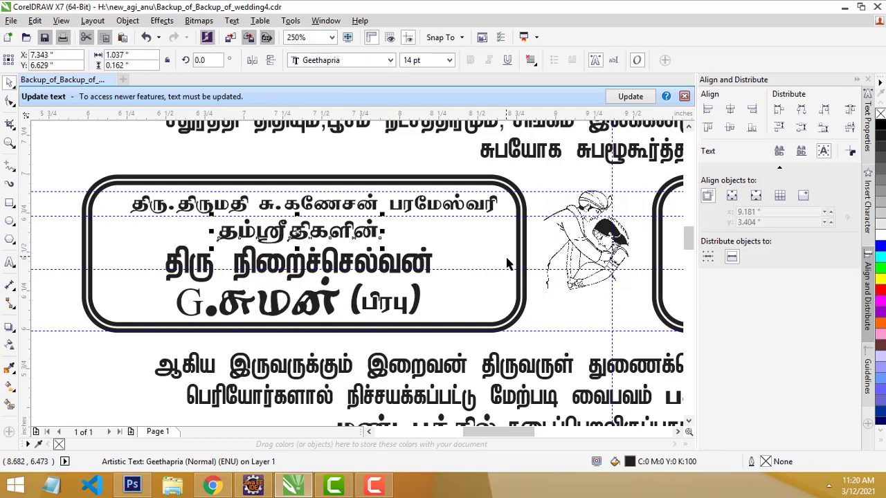
left_click(547, 290)
Move the bride's name slightly down and away from the bracketed short name in her box
scroll(550, 297, "down", 2)
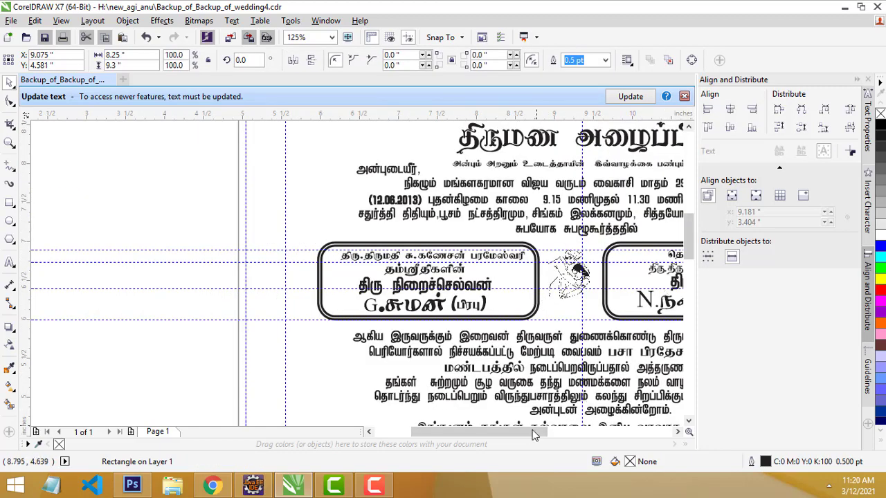
left_click_drag(533, 435, 554, 435)
scroll(474, 312, "up", 2)
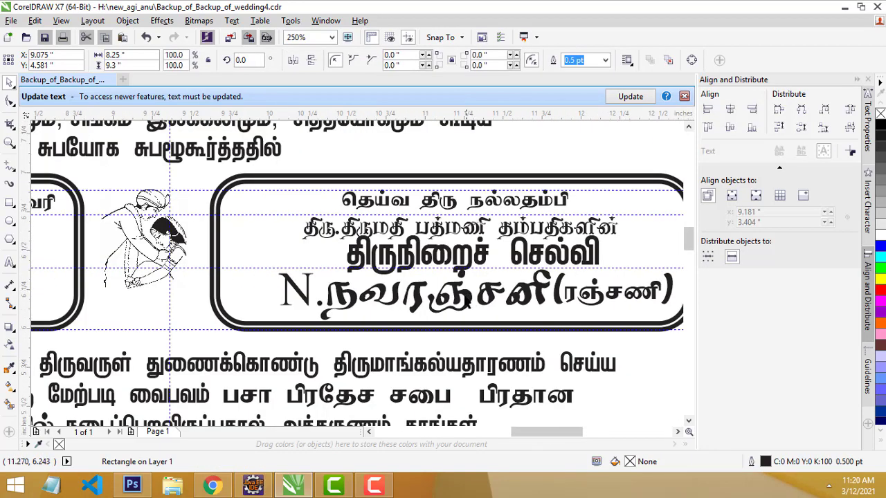
left_click(468, 303)
left_click(471, 306)
left_click(461, 299)
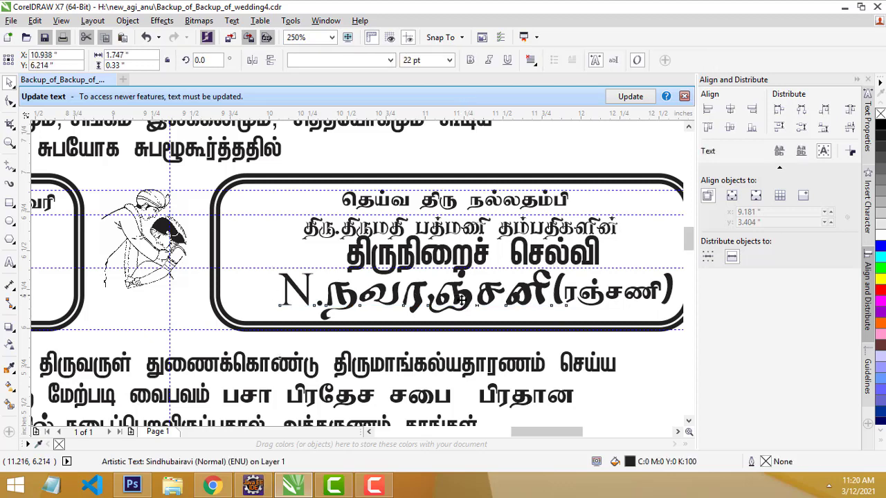
left_click_drag(460, 299, 456, 304)
left_click(473, 227)
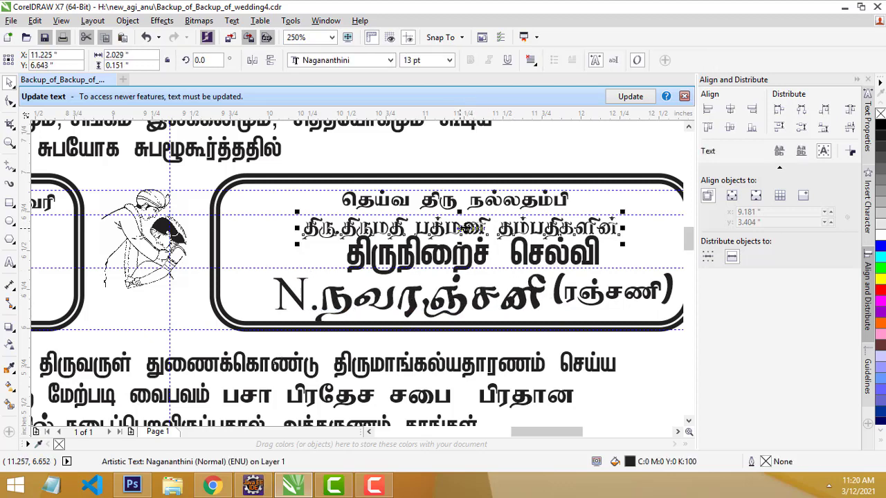
left_click(530, 151)
Draw a rectangle about 2.49 by 1.03 inches in the free space beside the bride's box
scroll(547, 167, "down", 2)
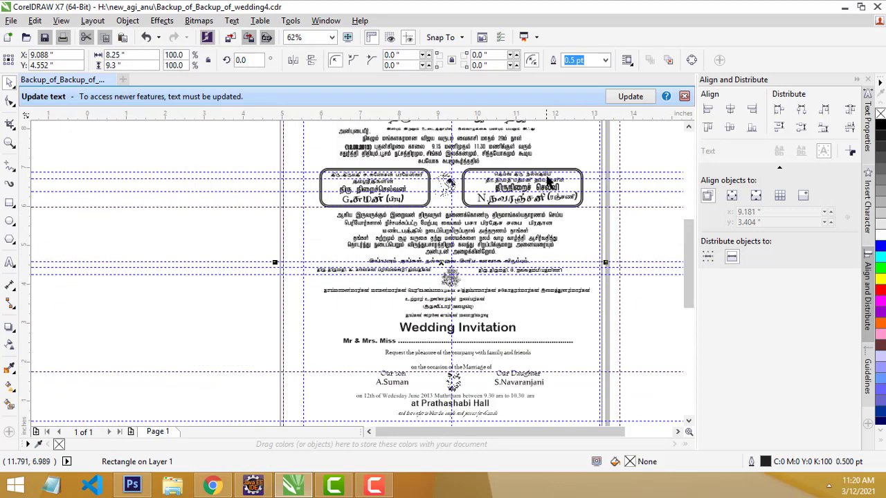
scroll(481, 176, "up", 1)
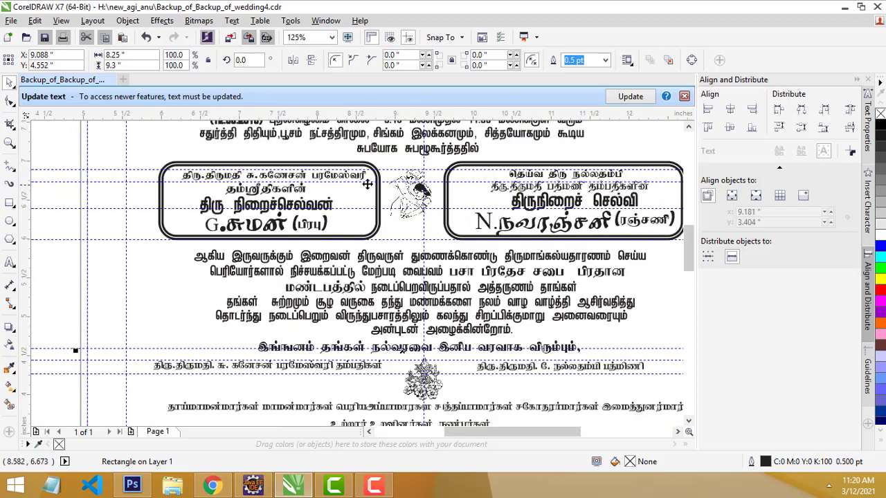
left_click(381, 197)
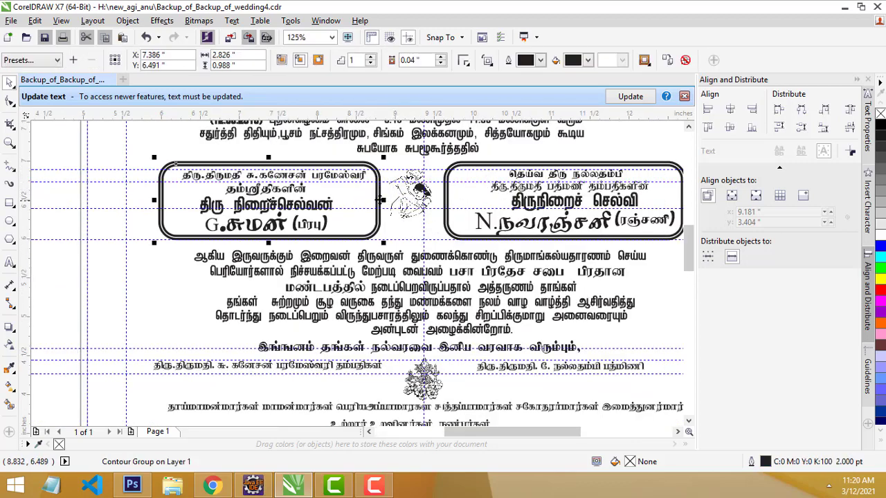
scroll(381, 199, "down", 2)
scroll(484, 187, "up", 2)
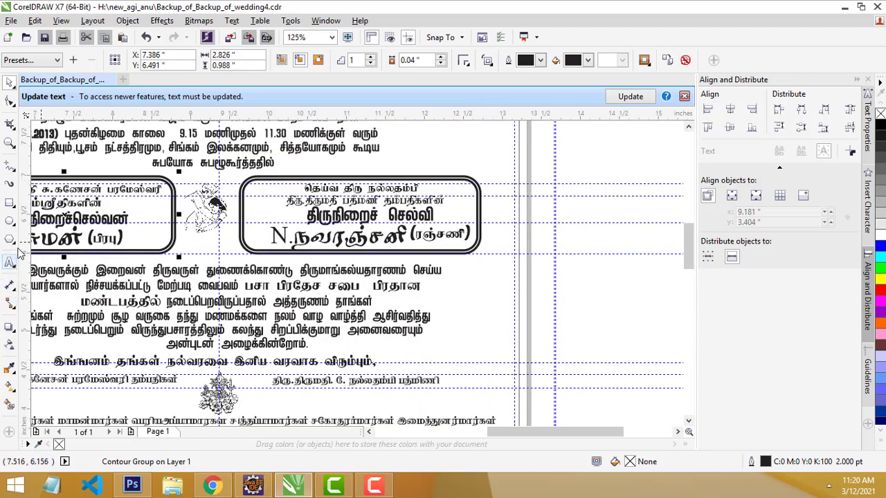
left_click(10, 202)
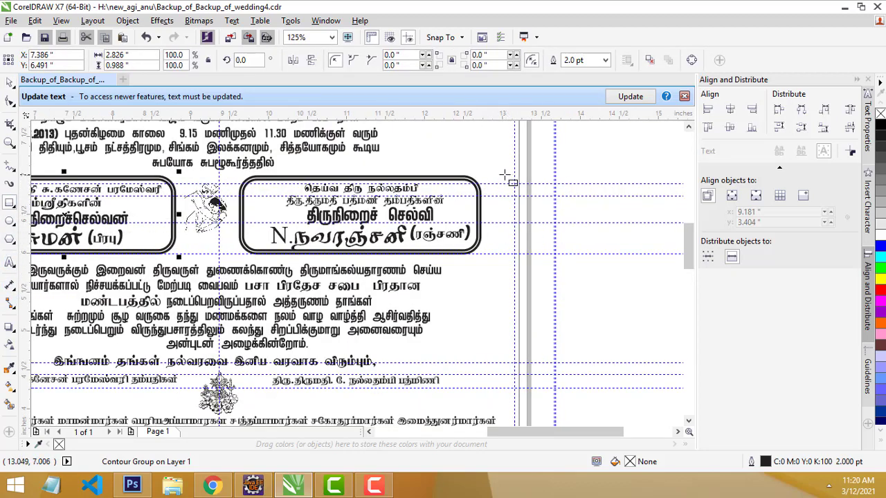
mouse_move(505, 176)
left_mouse_down()
mouse_move(617, 253)
mouse_move(651, 257)
mouse_move(621, 255)
left_mouse_up()
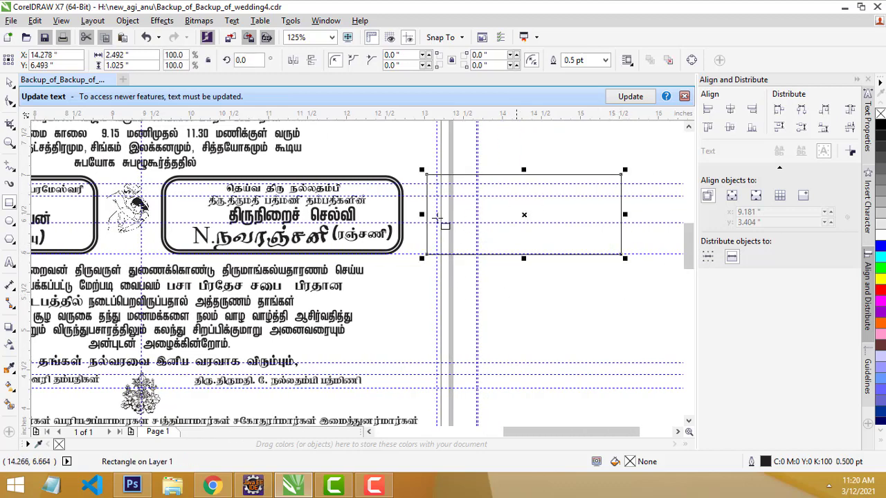
Add a one-step inside contour with a 0.05 inch offset to the new rectangle and round its corners to about 0.217 inch
left_click(10, 329)
left_click(51, 342)
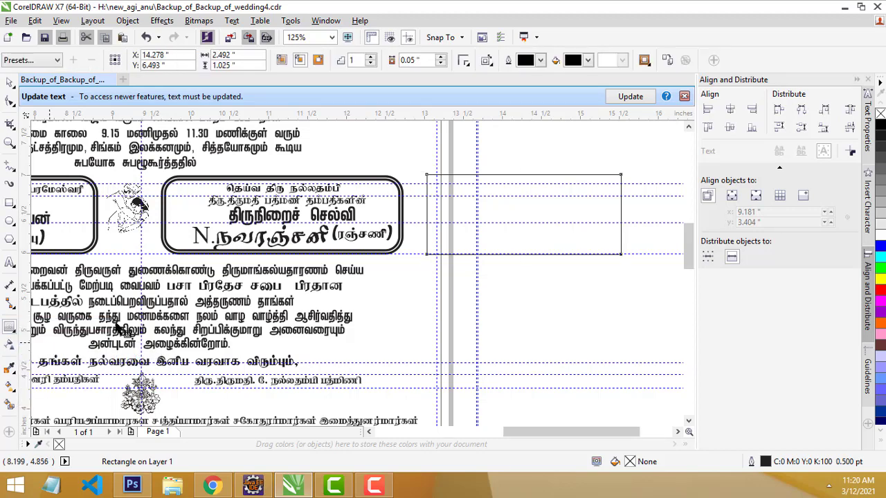
left_click(370, 58)
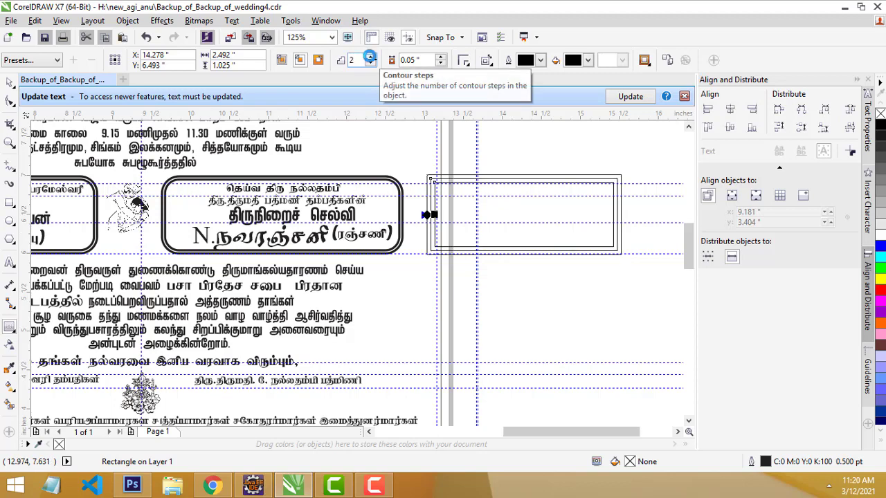
left_click(373, 64)
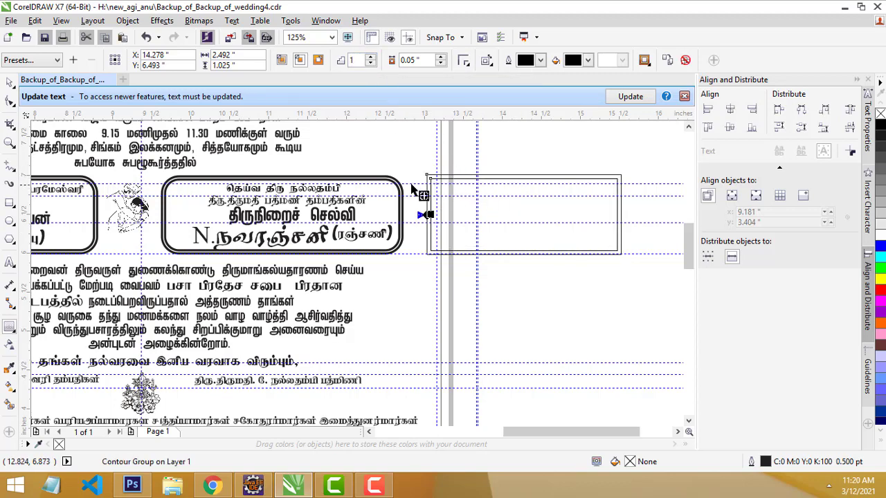
left_click(9, 104)
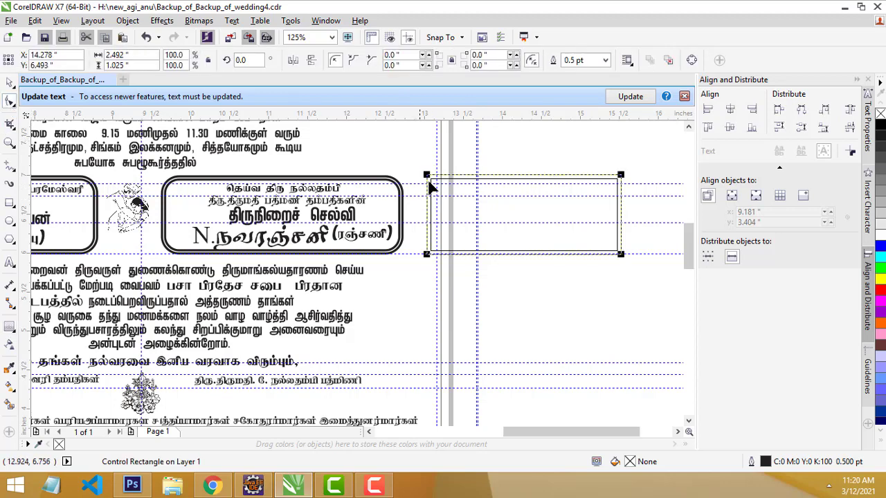
left_click_drag(424, 181, 412, 197)
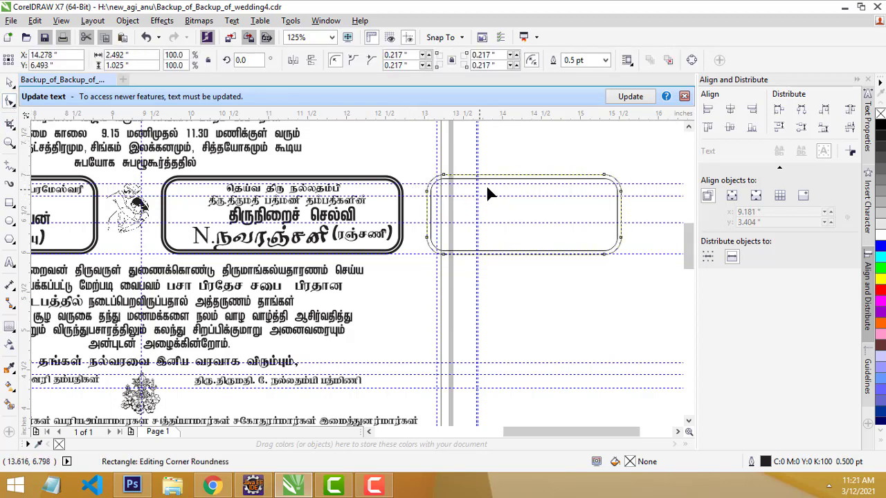
Set the outline width of the new rounded, contoured rectangle to 1.5 pt
left_click(607, 61)
left_click(587, 123)
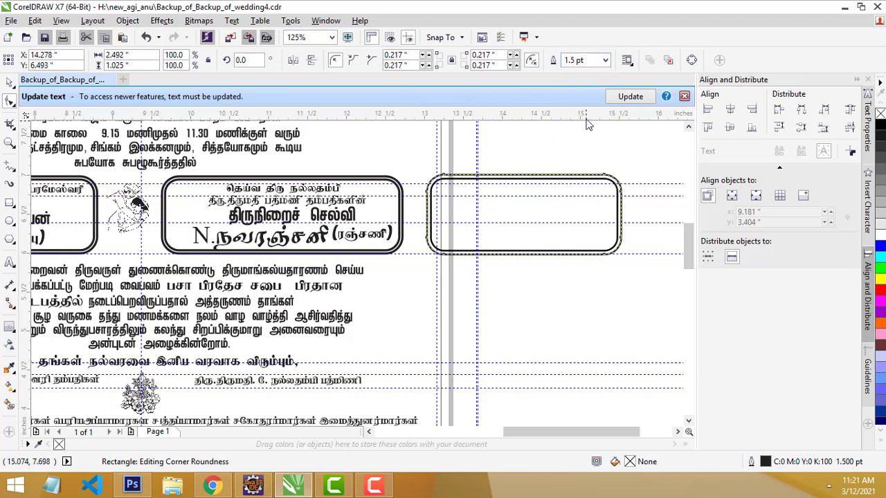
left_click(607, 61)
left_click(591, 122)
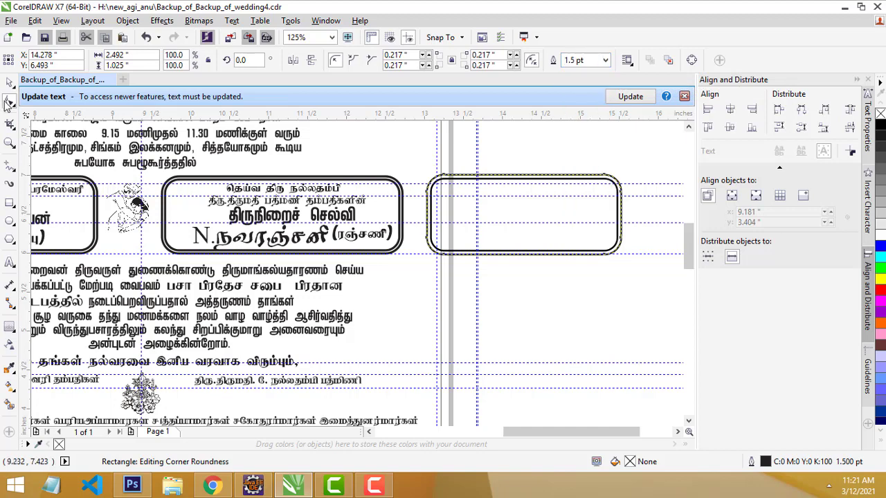
left_click(581, 269)
scroll(365, 206, "up", 2)
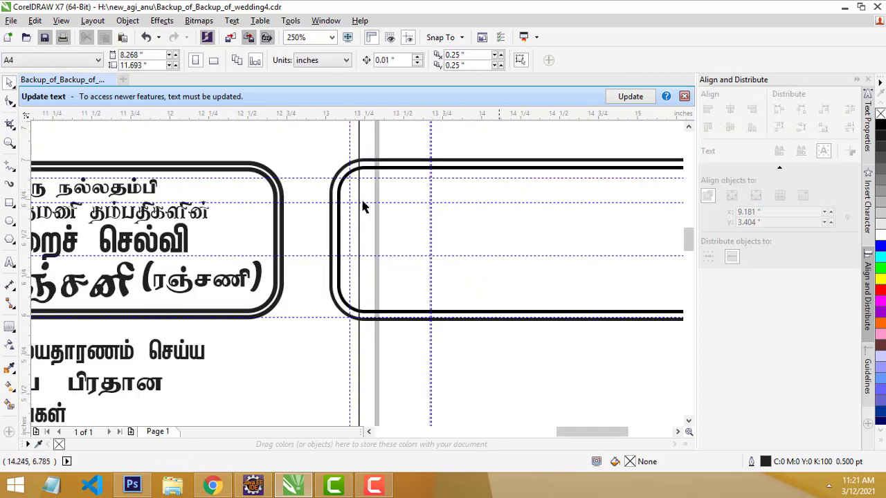
Inspect the font of the first two lines of the Tamil paragraph beneath the groom's and bride's boxes
scroll(434, 229, "down", 2)
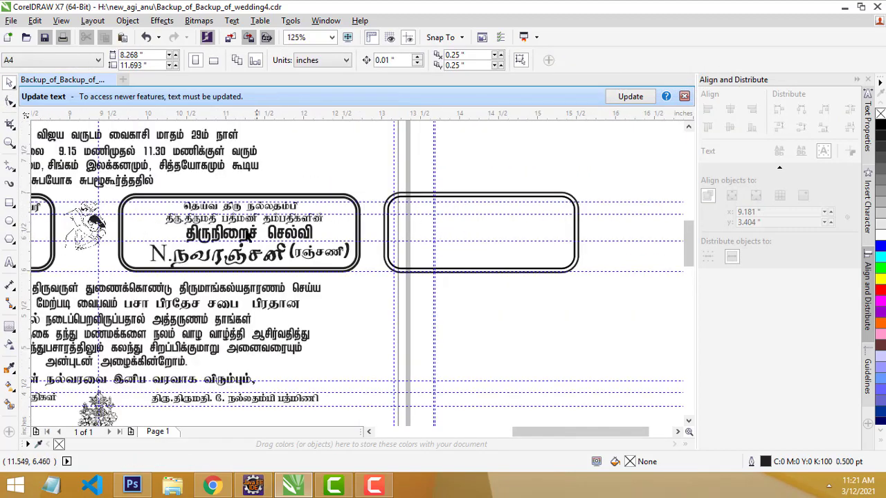
left_click_drag(543, 432, 472, 432)
left_click(409, 274)
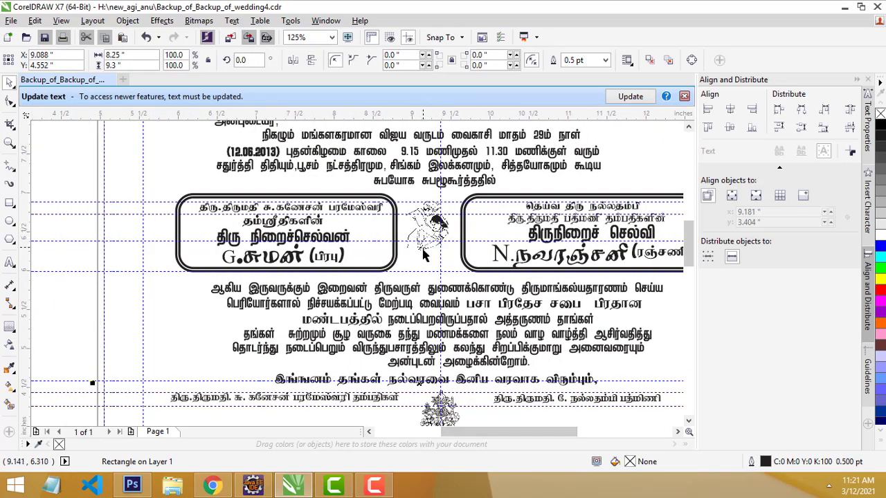
left_click(69, 264)
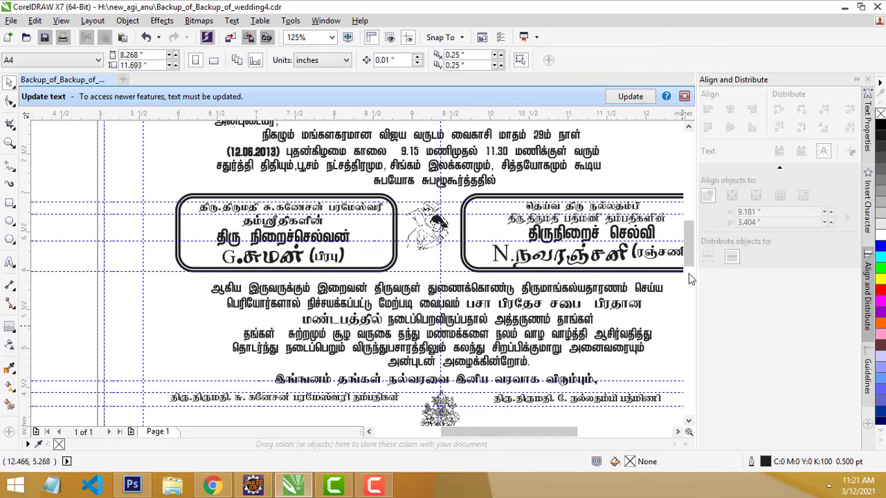
scroll(689, 279, "down", 2)
left_click(349, 235)
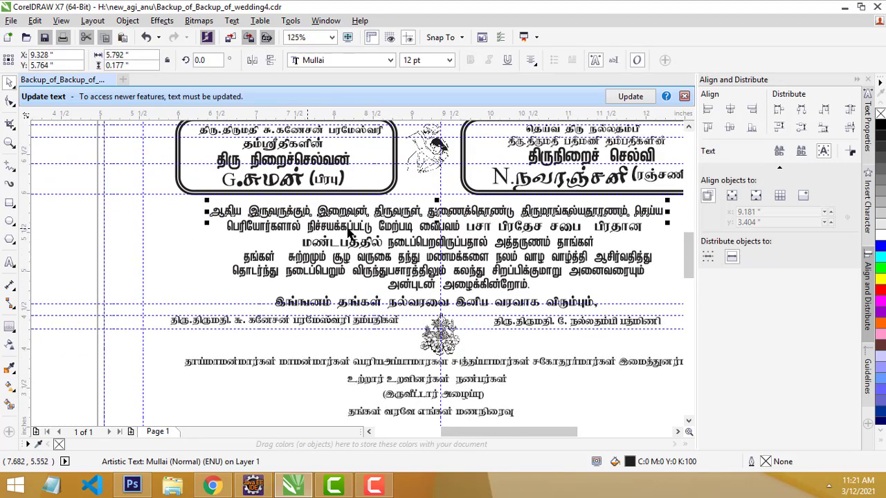
double_click(489, 233)
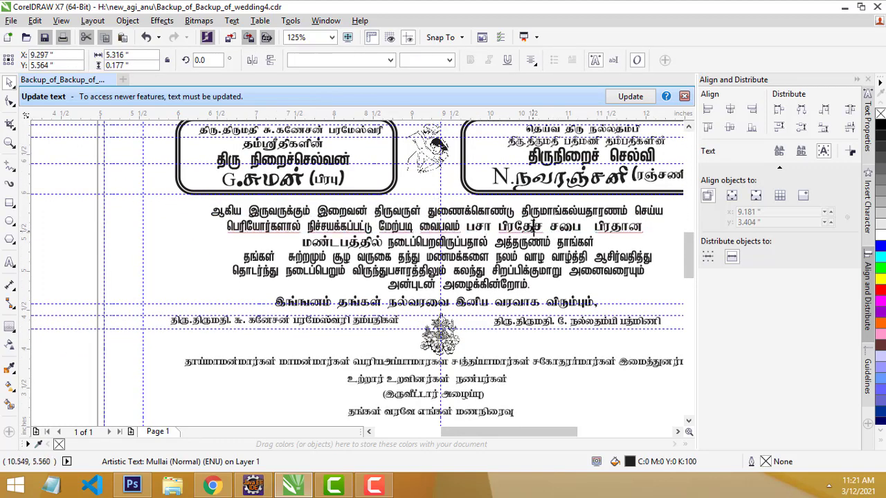
left_click(415, 231)
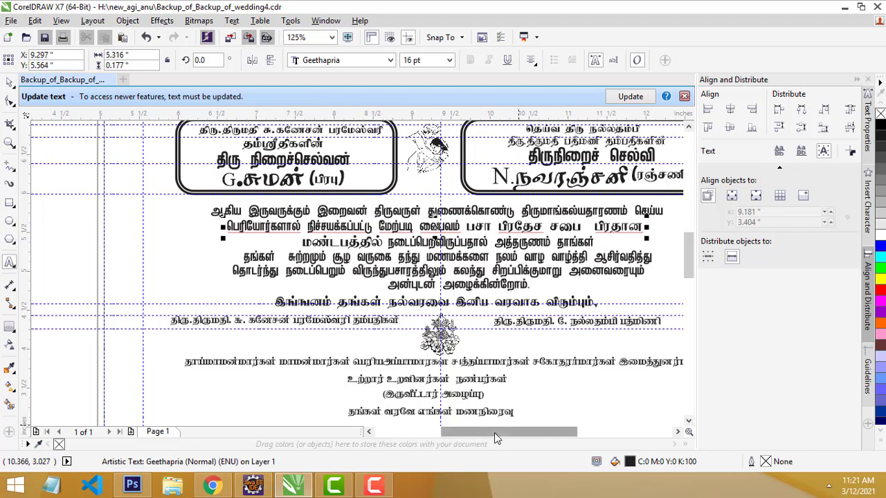
scroll(494, 437, "right", 2)
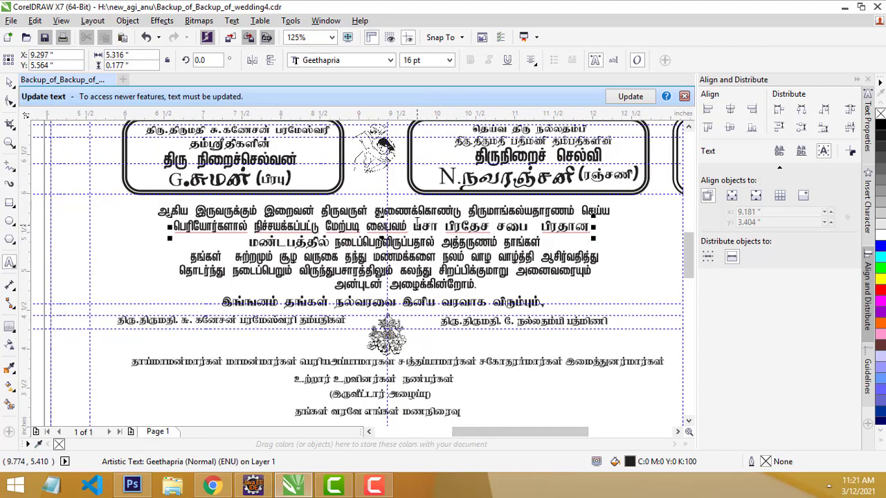
Highlight the venue words ending the paragraph's second line and compare their font with the words just before them
left_click_drag(416, 226, 589, 241)
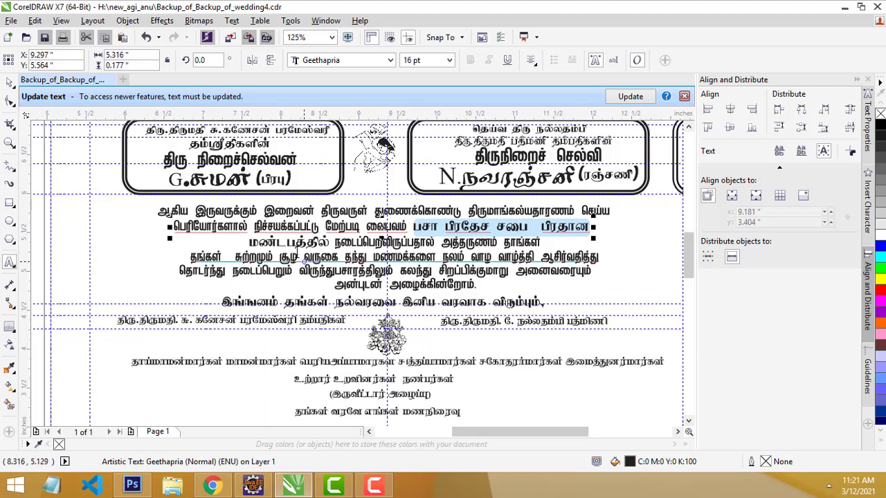
left_click(467, 223)
left_click_drag(416, 227, 331, 242)
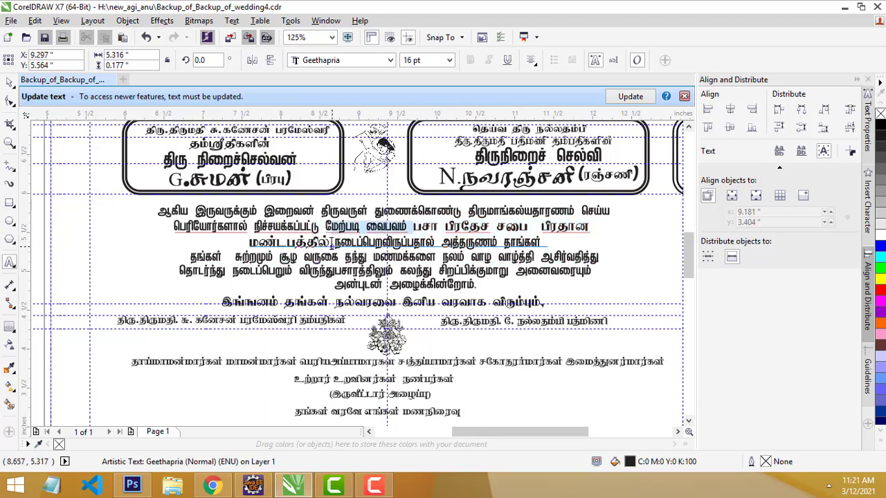
left_click_drag(414, 226, 325, 241)
left_click(420, 227)
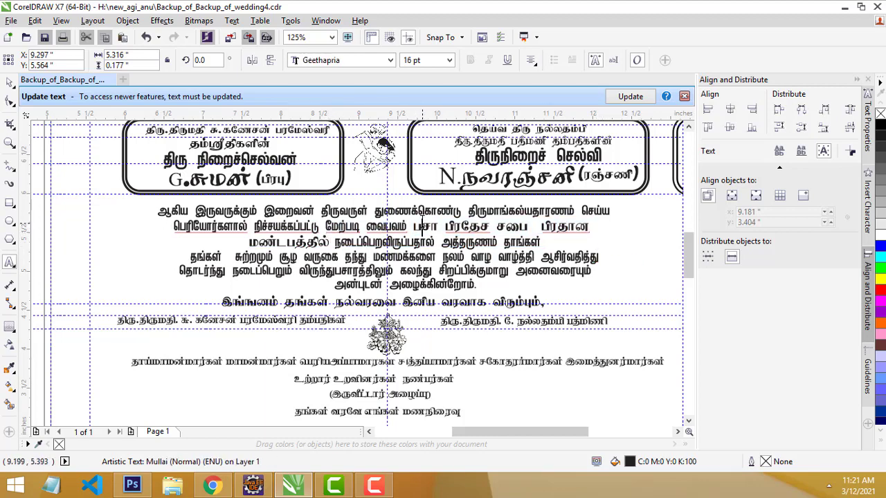
left_click(422, 226)
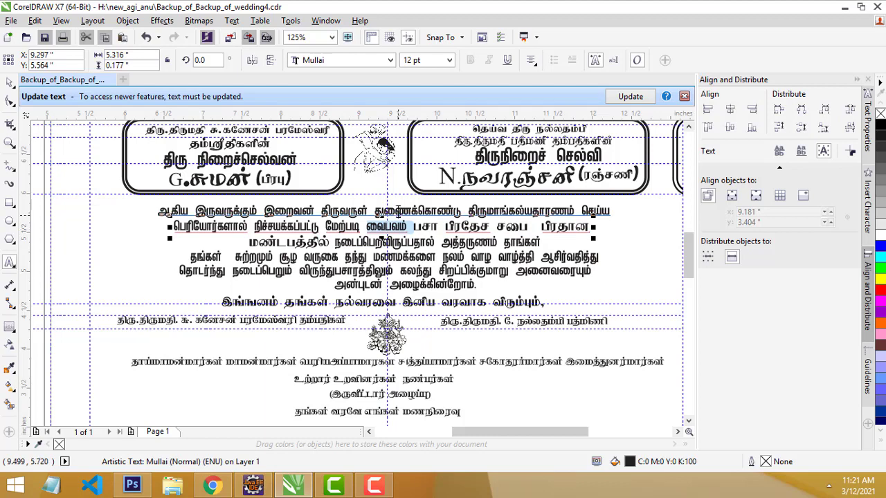
double_click(425, 217)
left_click(422, 226)
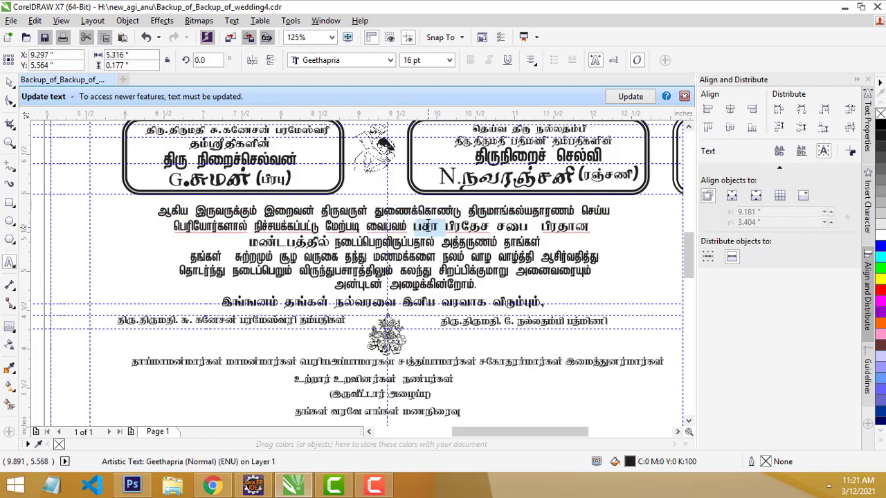
double_click(494, 226)
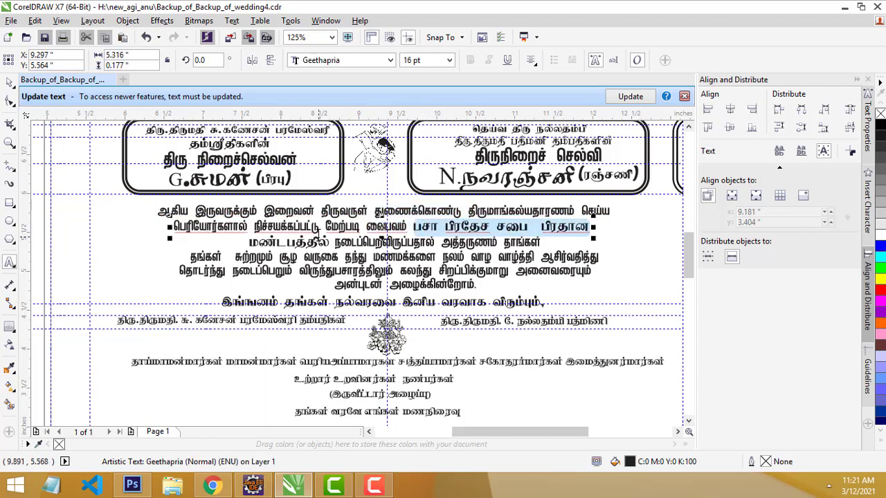
Check the font of the venue phrase running from the second into the third line, and of the line below the paragraph
double_click(259, 242)
left_click_drag(261, 243, 252, 240)
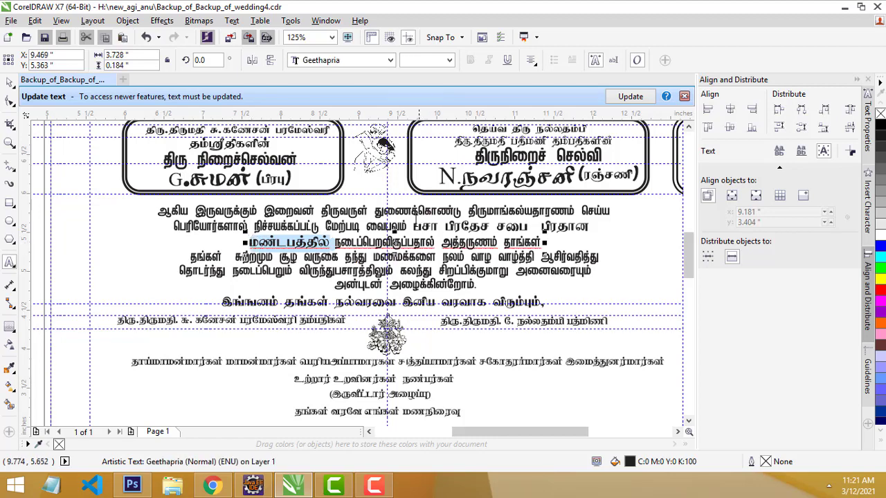
left_click_drag(415, 226, 606, 223)
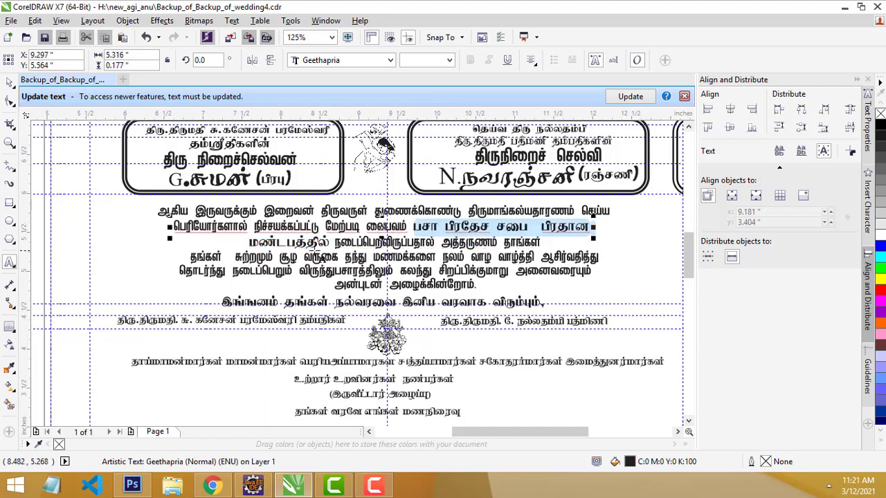
left_click_drag(330, 242, 245, 234)
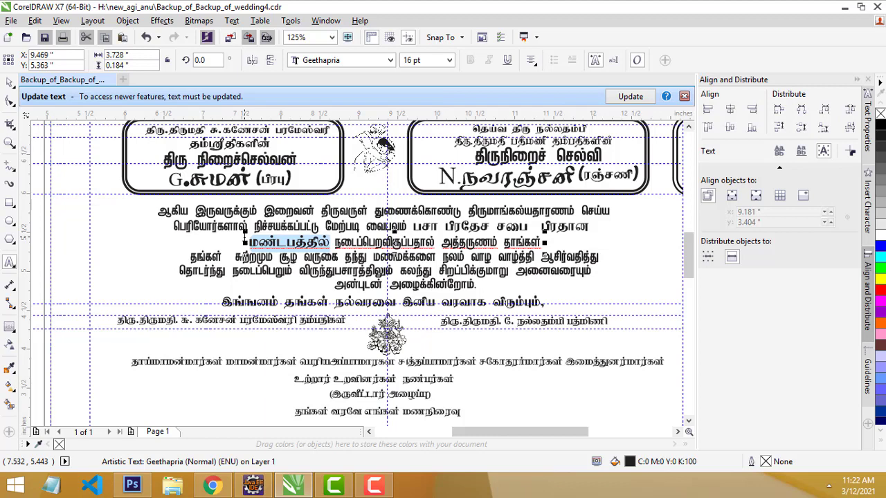
left_click(311, 303)
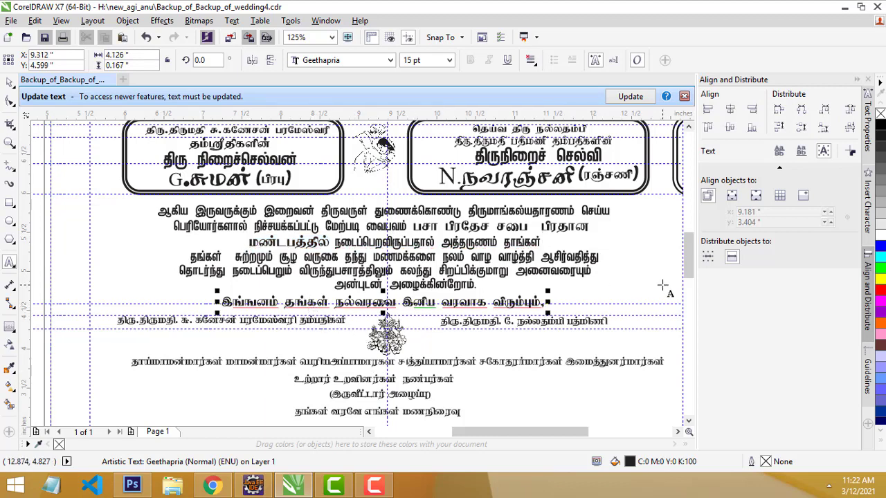
Try to set the font of the long relatives line below the flower ornament to Geethapria
scroll(449, 291, "down", 3)
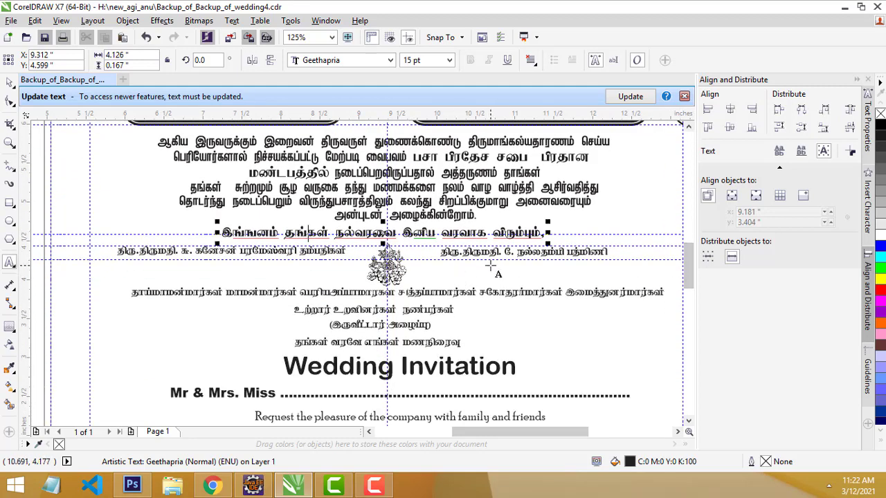
left_click(223, 293)
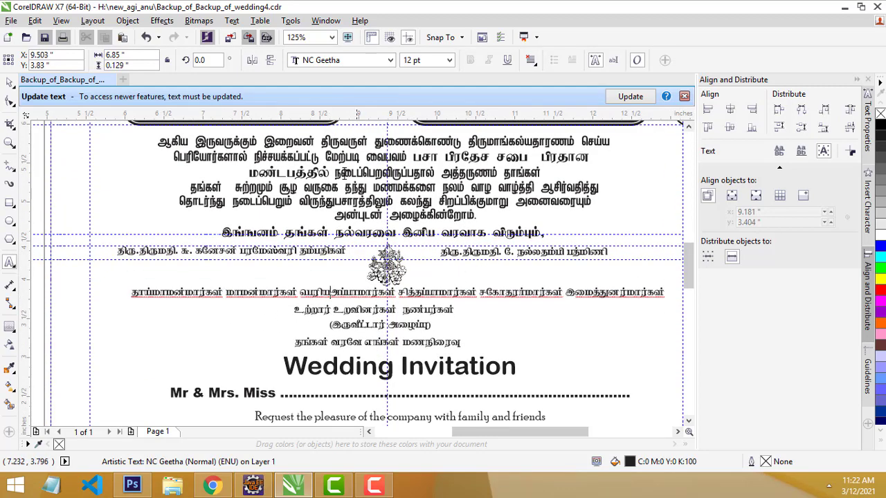
left_click(359, 287)
left_click(389, 60)
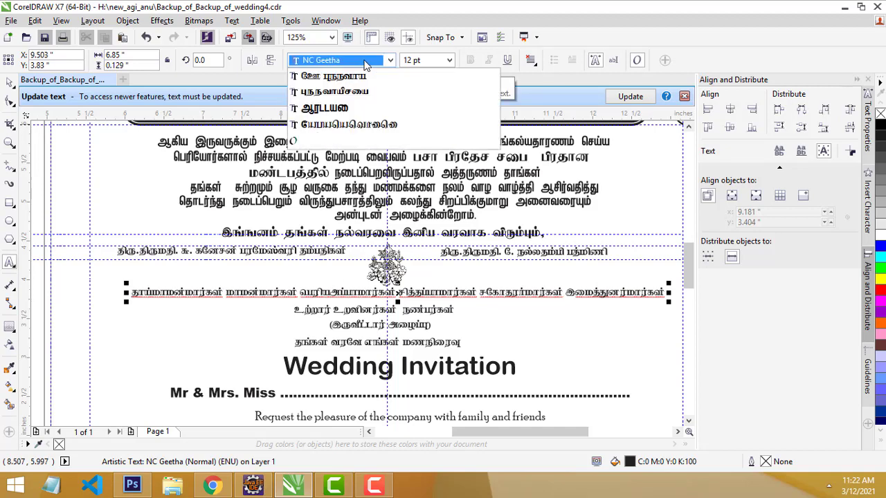
left_click(358, 92)
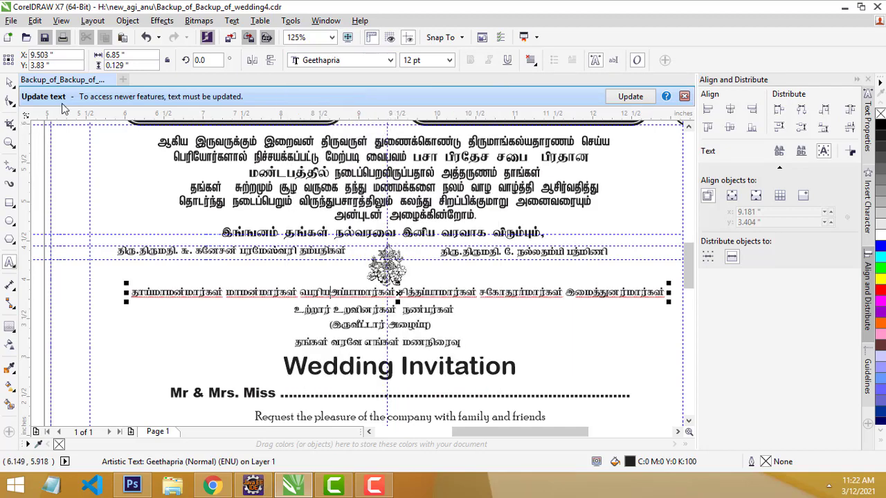
key("ctrl+z")
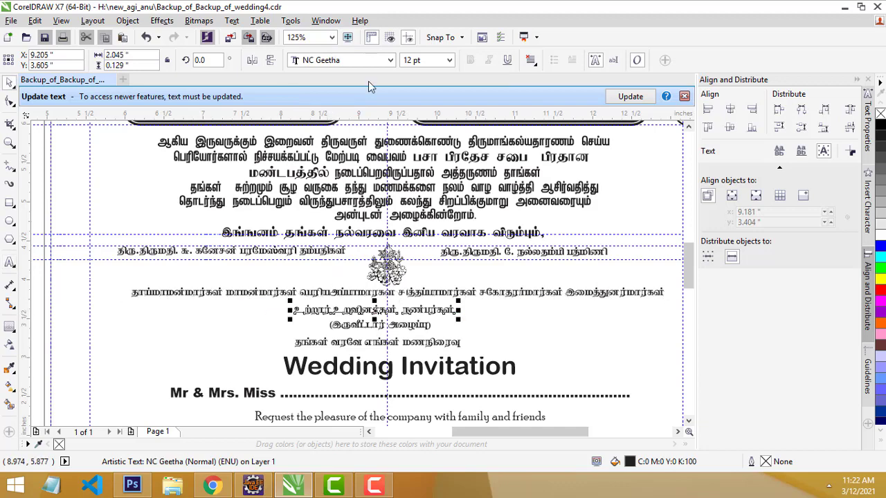
Set the font of the two relatives and friends lines below the flower ornament to Geethapria
left_click(389, 61)
left_click(364, 92)
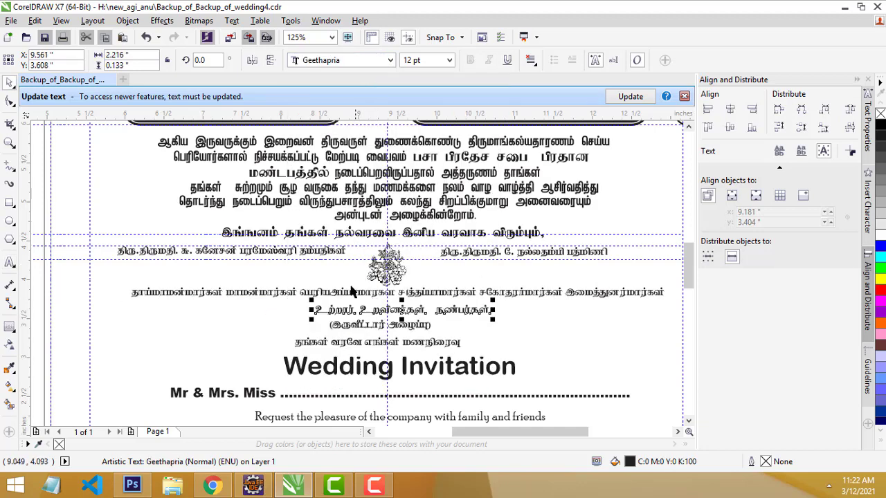
key("ctrl+z")
left_click(390, 60)
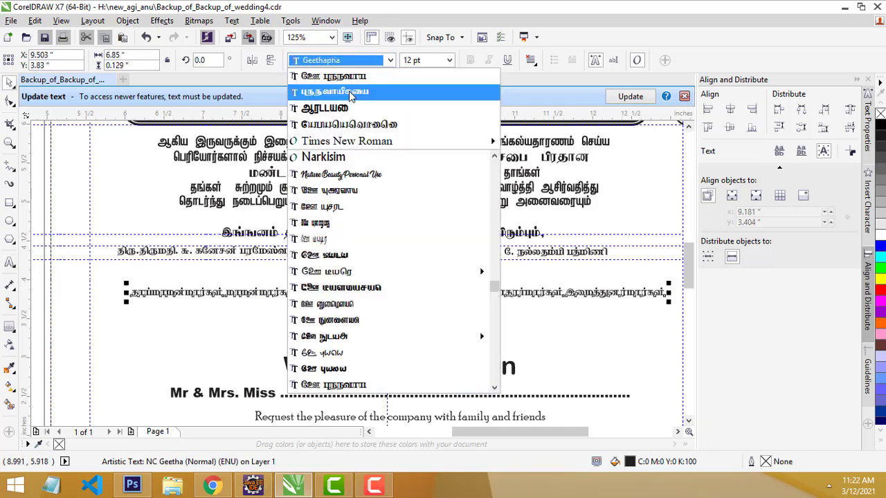
left_click(348, 90)
Enlarge the bracketed Tamil line below the relatives and friends lines to about 14.2 pt
left_click(373, 327)
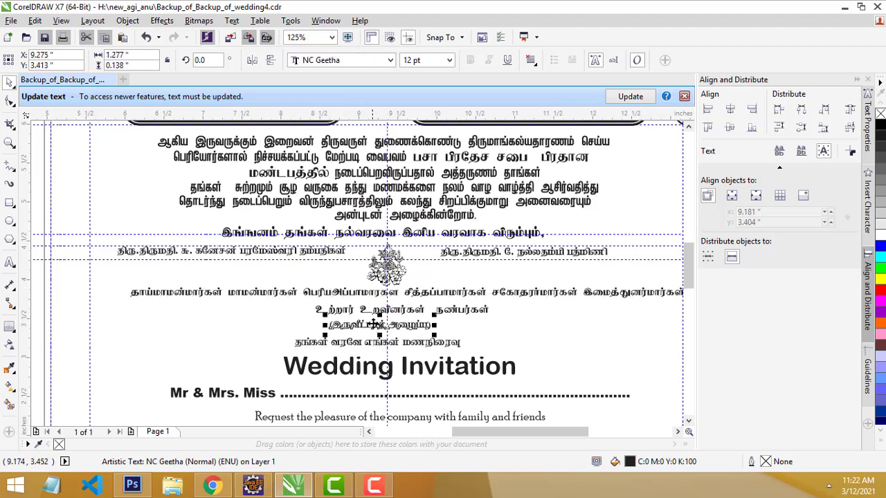
left_click_drag(433, 335, 457, 335)
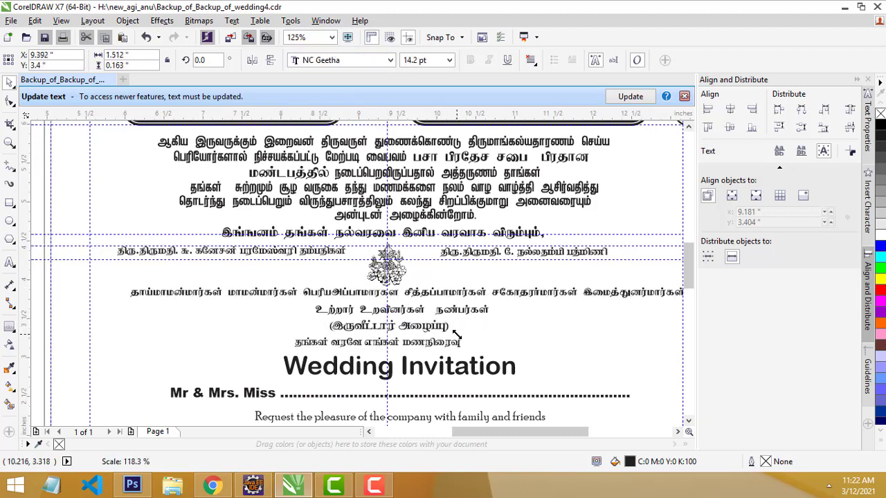
left_click(511, 330)
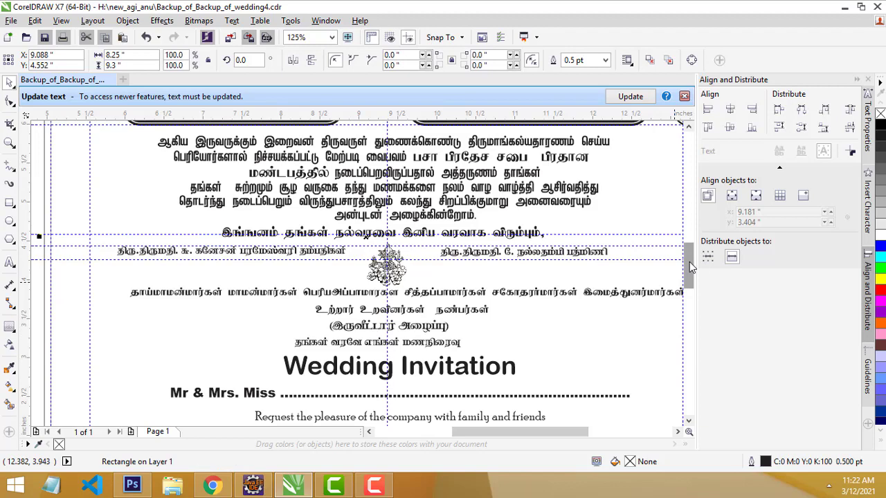
Delete the empty rounded double-line frame beside the bride's box
left_click_drag(690, 266, 690, 297)
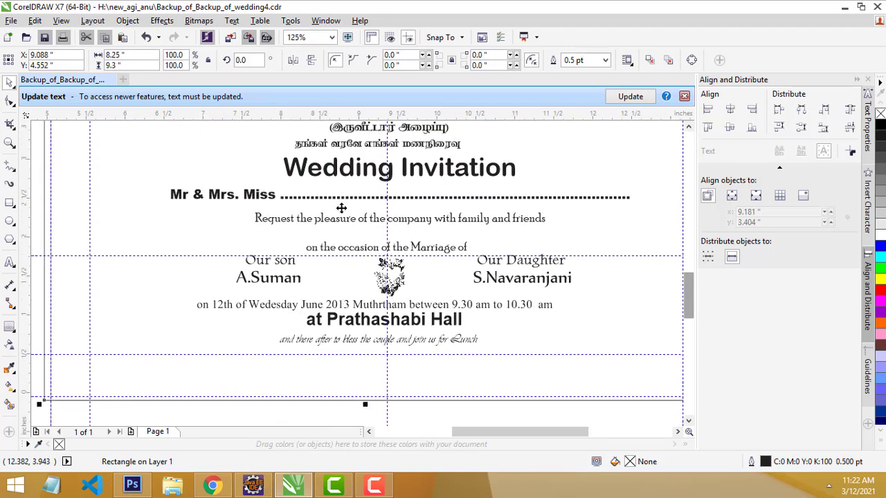
scroll(496, 200, "down", 2)
scroll(535, 157, "up", 1)
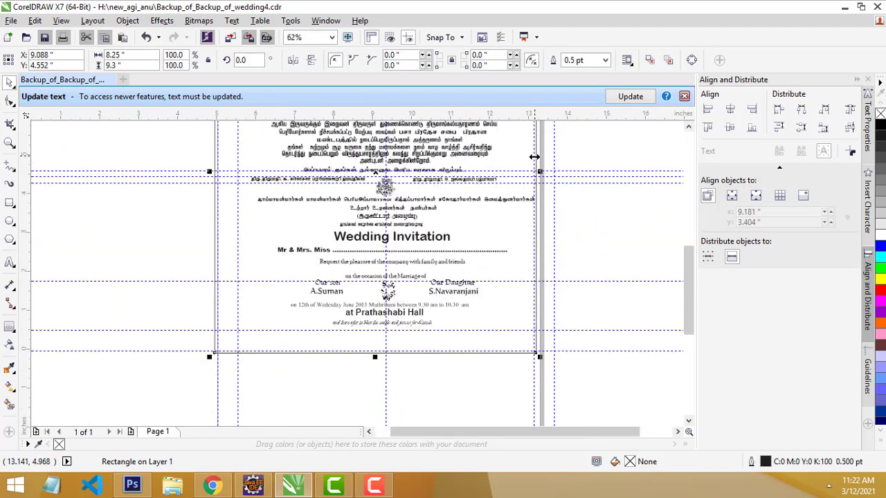
left_click_drag(689, 298, 689, 240)
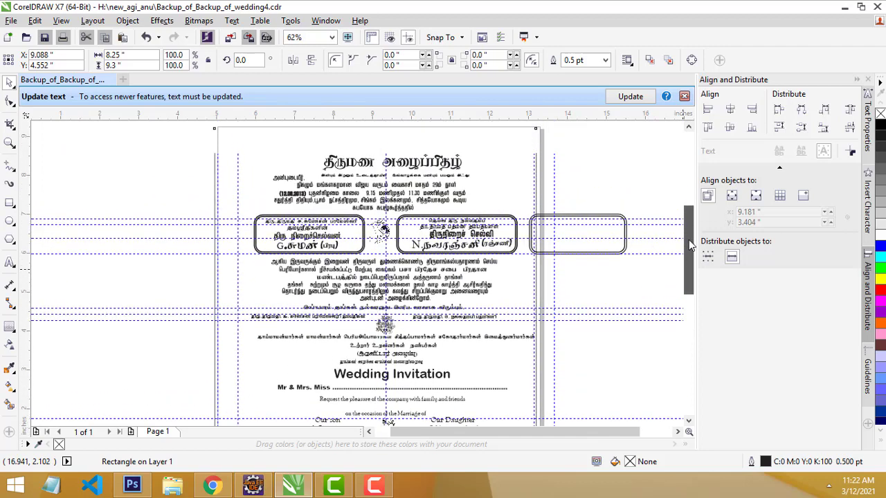
left_click(597, 215)
key("Delete")
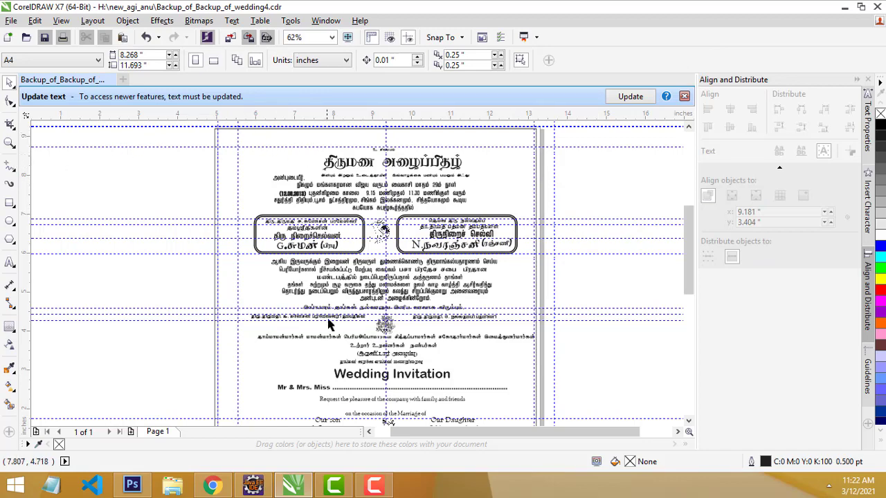
scroll(370, 372, "up", 2)
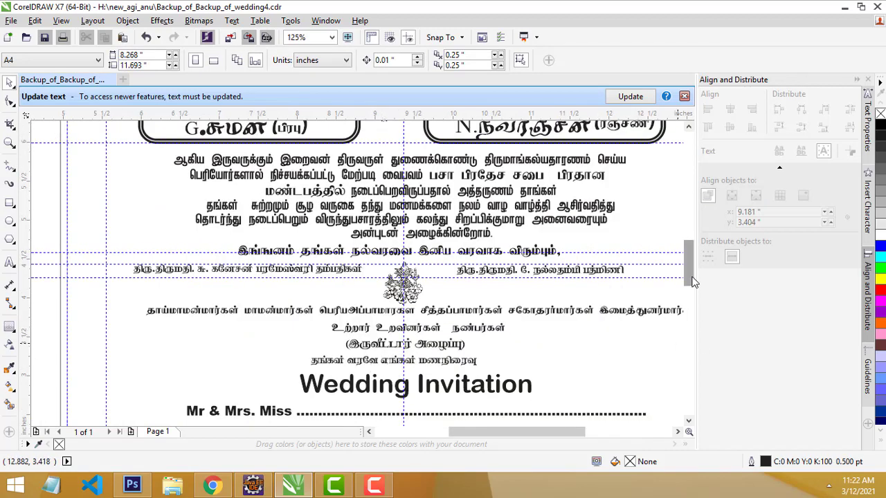
left_click_drag(692, 282, 679, 296)
scroll(567, 283, "down", 2)
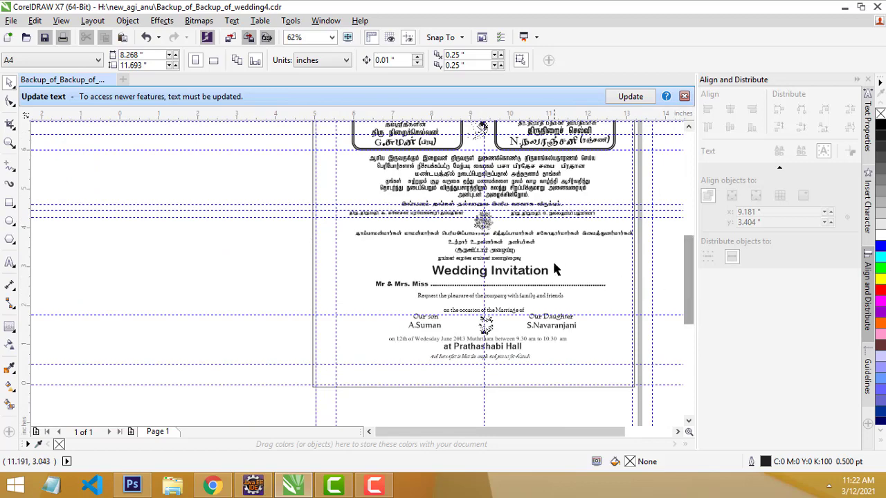
scroll(688, 283, "up", 2)
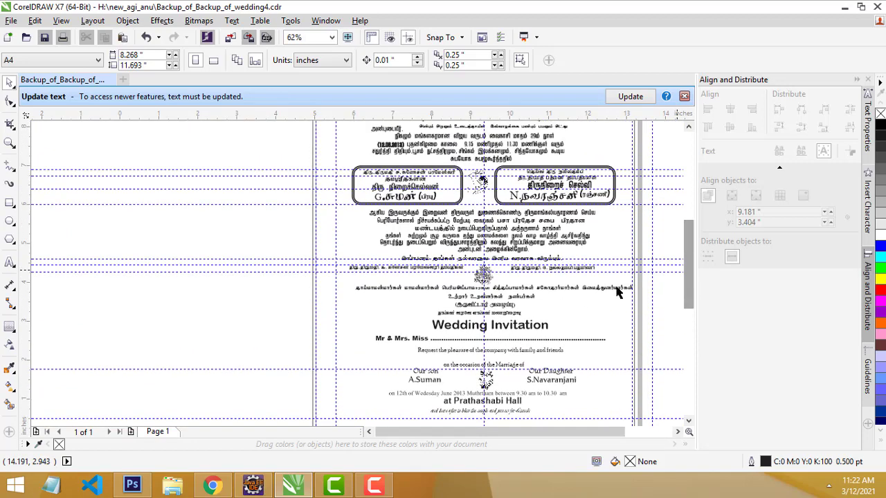
scroll(688, 299, "up", 1)
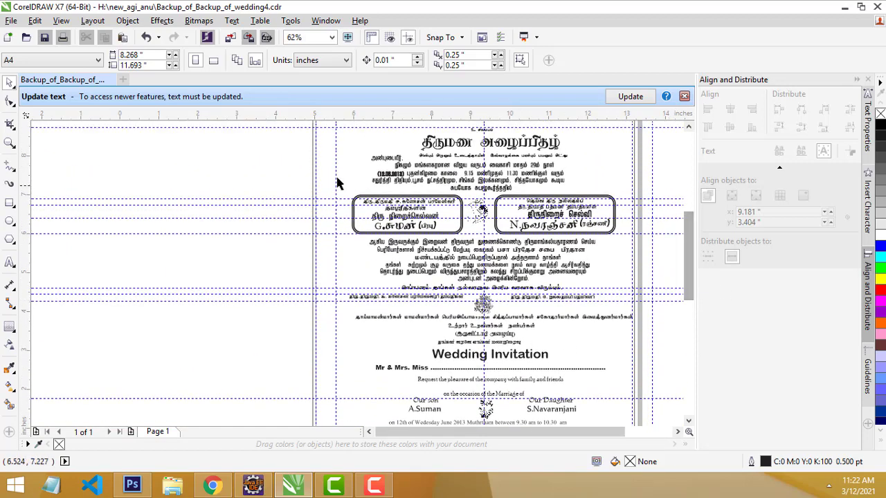
Draw a rectangular border about 7.64 by 8.25 in around the invitation text, along the margin guidelines
left_click(9, 203)
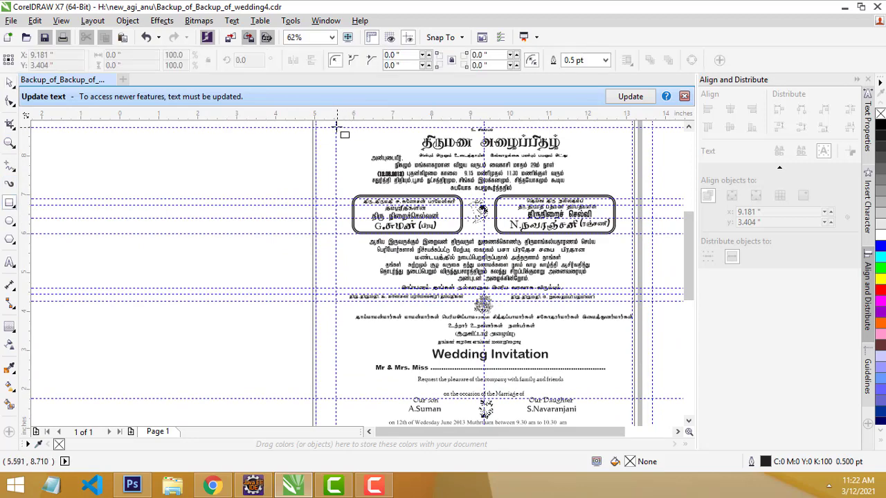
left_click_drag(337, 127, 637, 389)
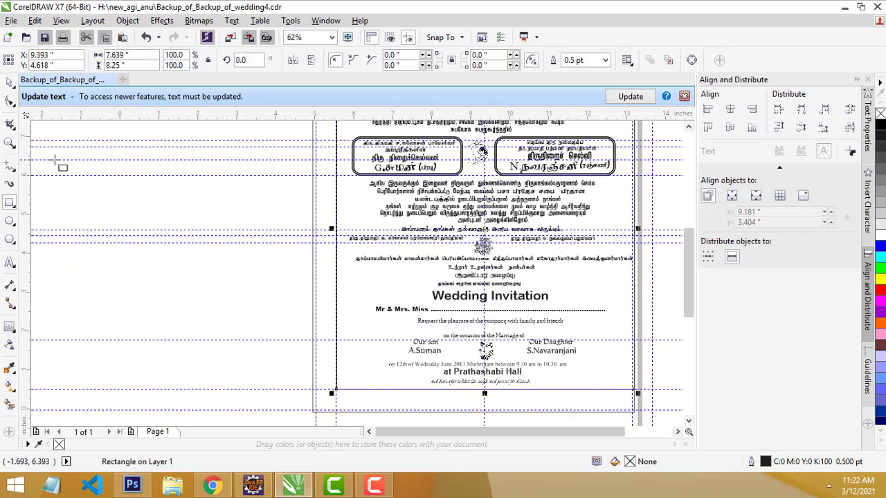
Draw a straight horizontal line about 7.64 in long across the border, just above the Wedding Invitation heading
left_click(13, 164)
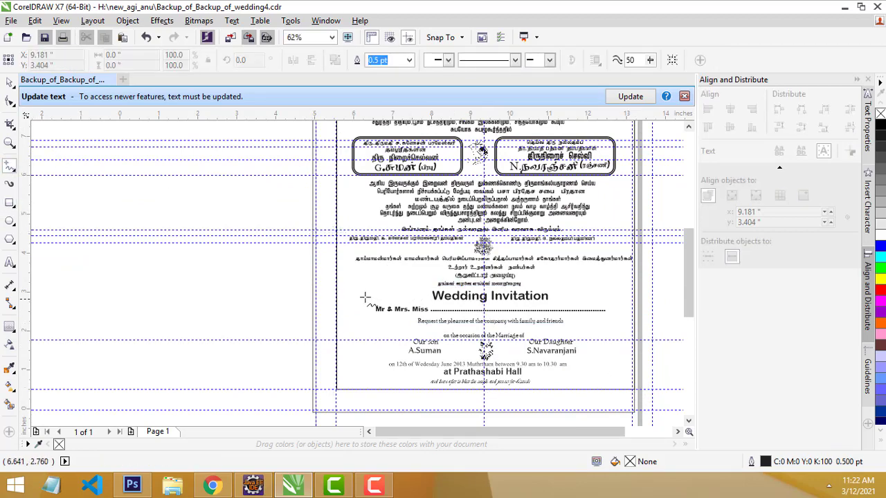
mouse_move(337, 287)
left_mouse_down()
mouse_move(523, 305)
mouse_move(613, 287)
left_mouse_up()
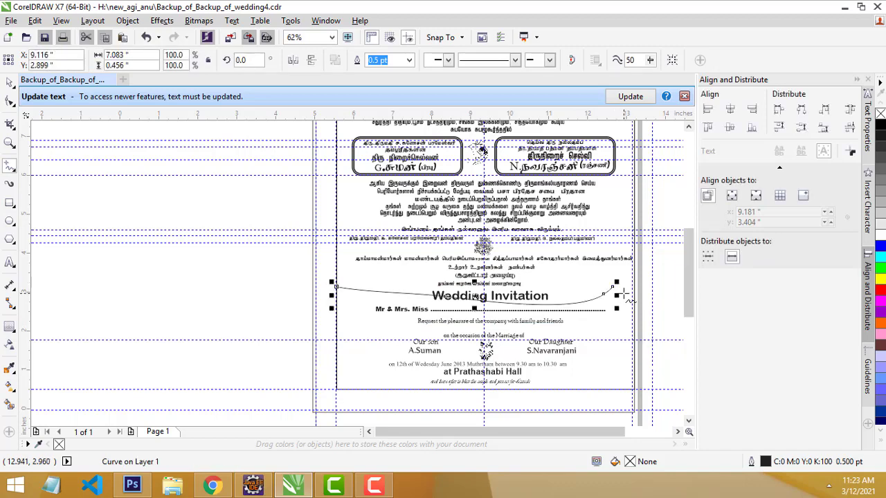
key("Delete")
left_click(337, 288)
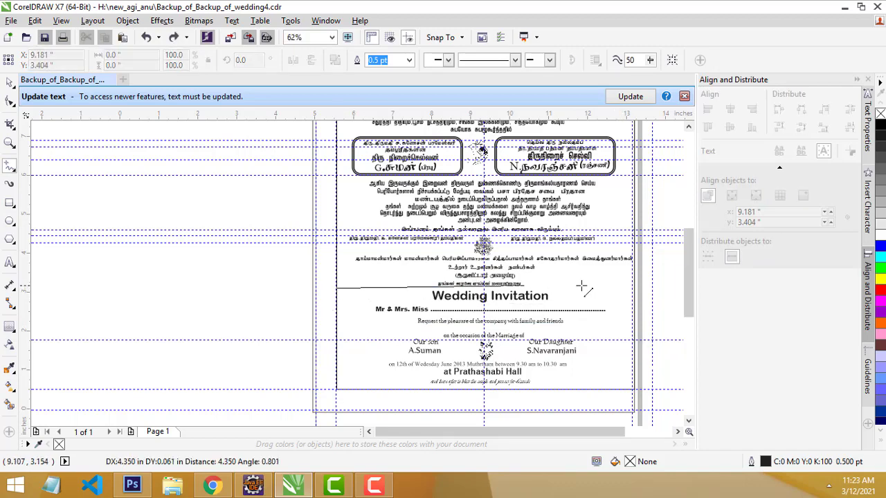
left_click(634, 289)
Delete the horizontal line above the Wedding Invitation heading
scroll(508, 313, "up", 2)
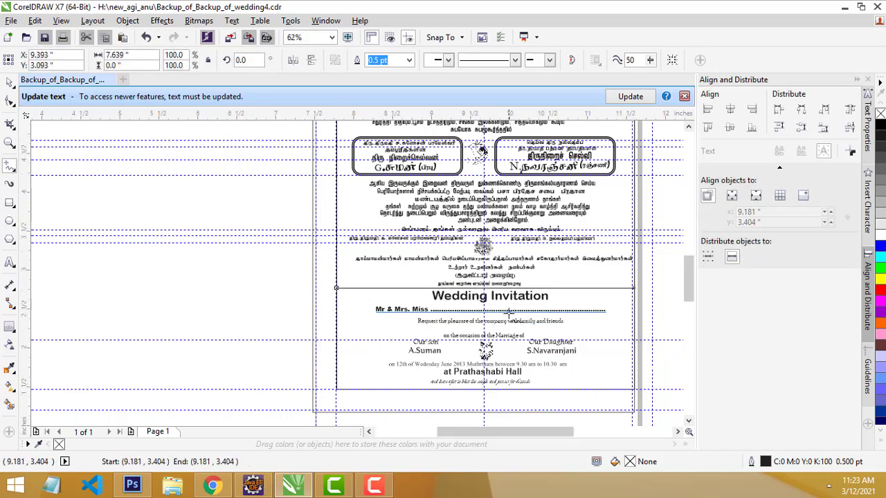
left_click_drag(688, 290, 690, 302)
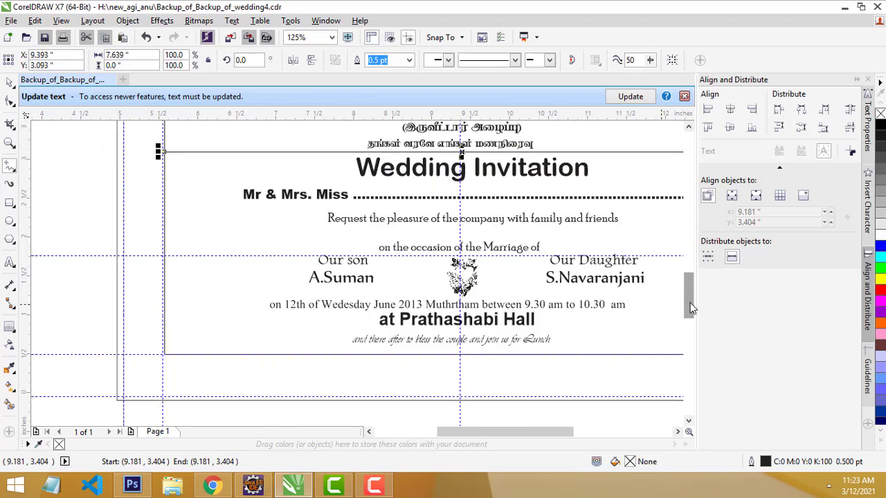
left_click_drag(506, 434, 530, 424)
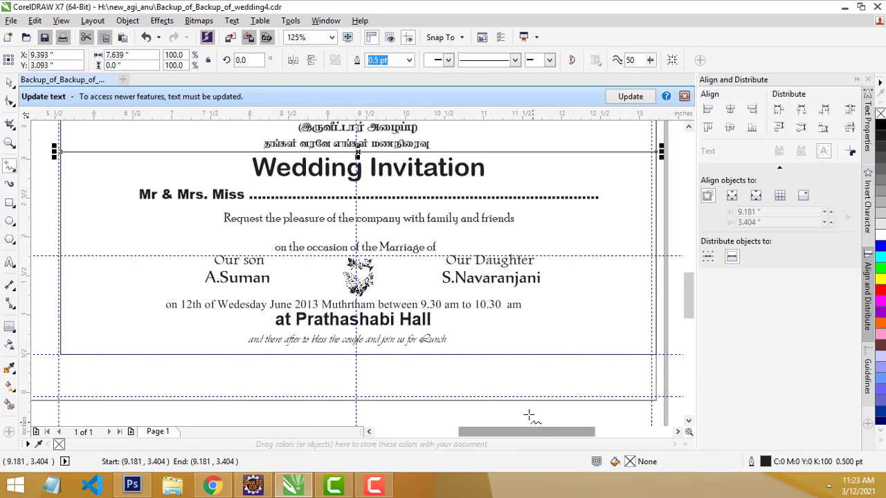
scroll(454, 202, "down", 4)
scroll(438, 239, "up", 2)
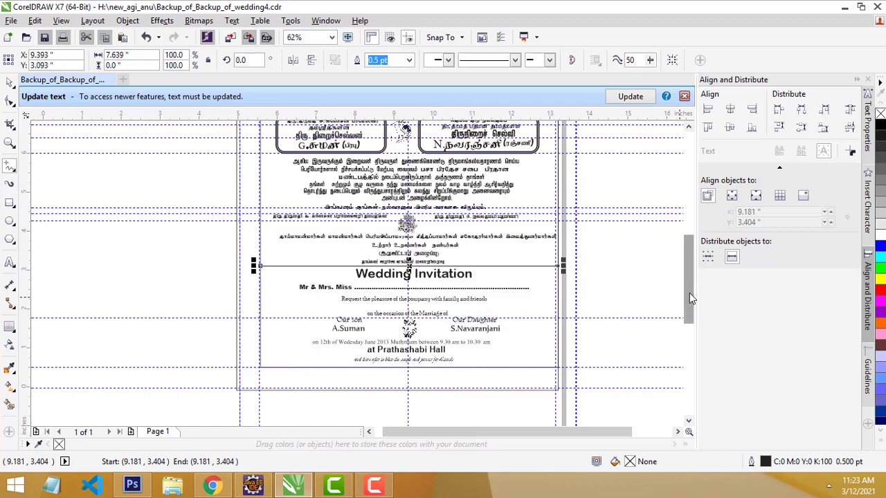
left_click_drag(690, 293, 690, 270)
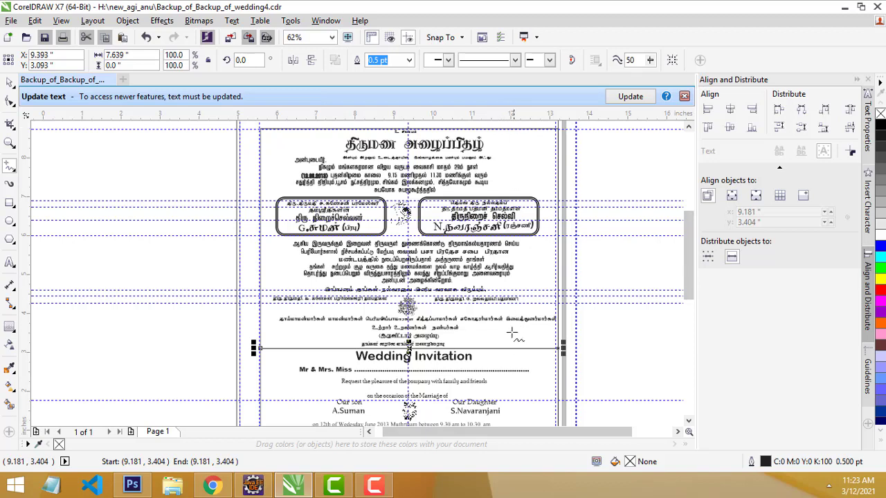
left_click_drag(686, 285, 688, 307)
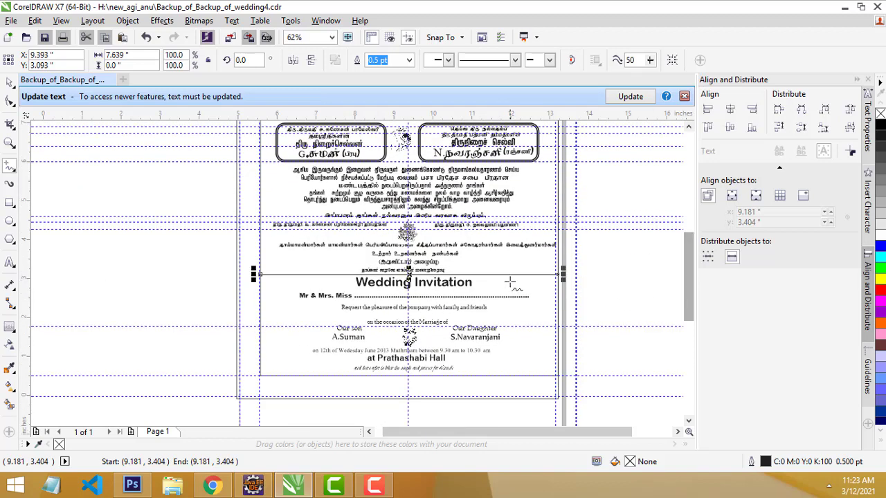
scroll(462, 376, "up", 2)
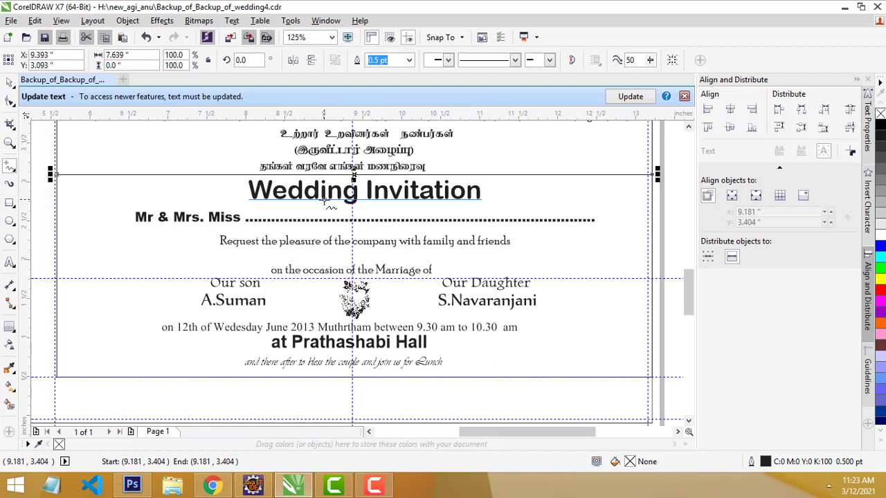
left_click(540, 170)
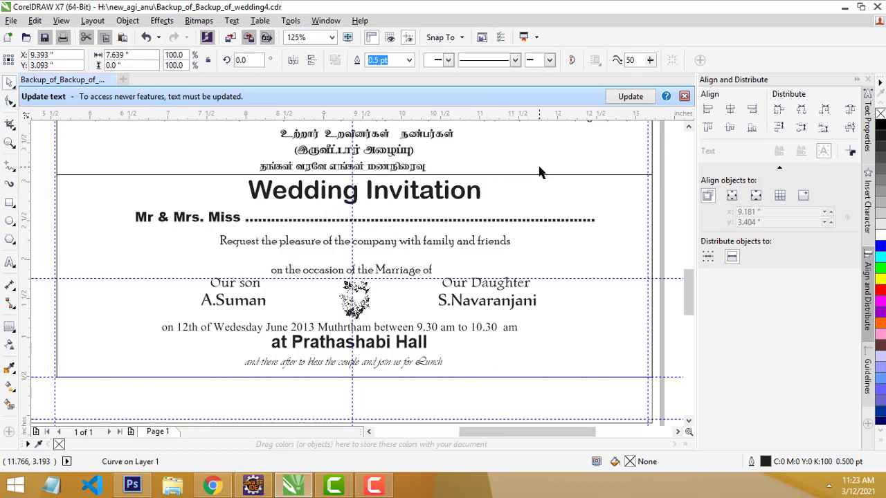
Check the fonts and sizes of the Wedding Invitation heading, the Mr & Mrs. Miss line and the request line
left_click(322, 200)
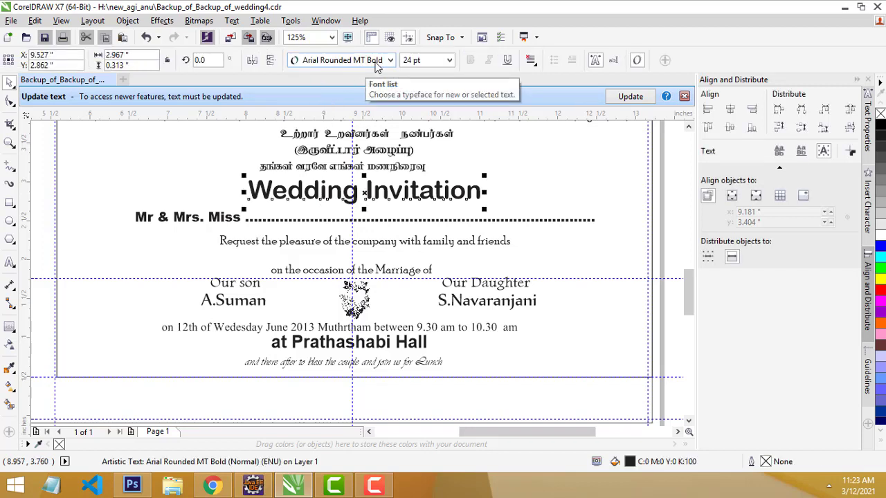
left_click(230, 221)
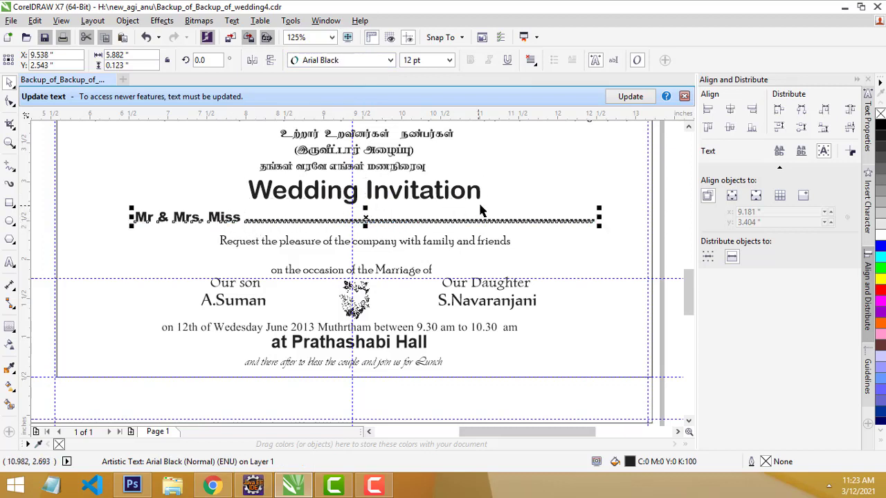
left_click(450, 192)
left_click(446, 200)
left_click(223, 223)
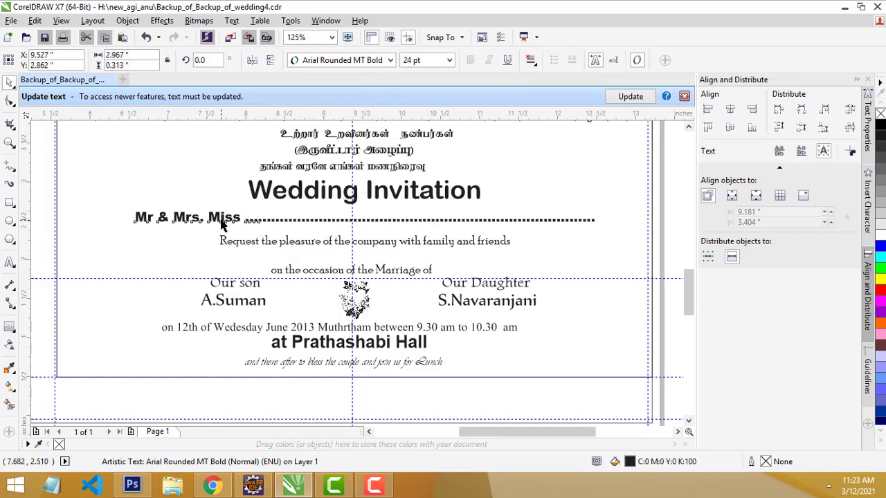
left_click(173, 203)
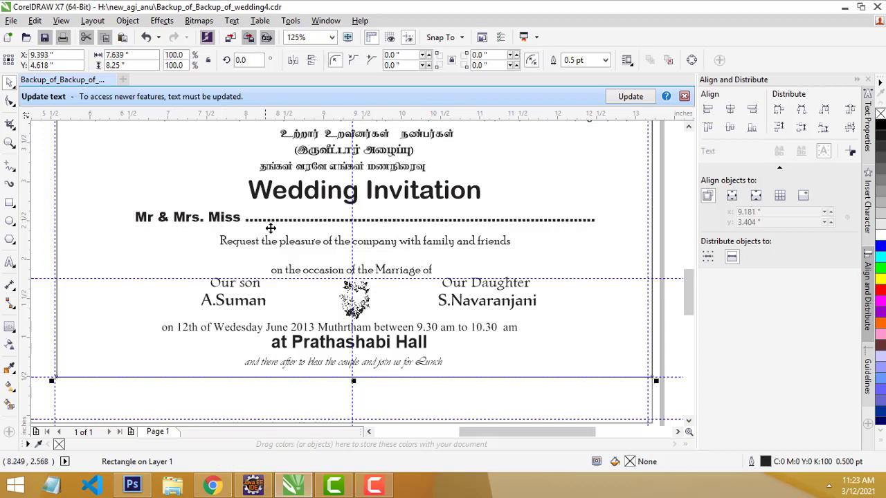
left_click(274, 225)
left_click(271, 245)
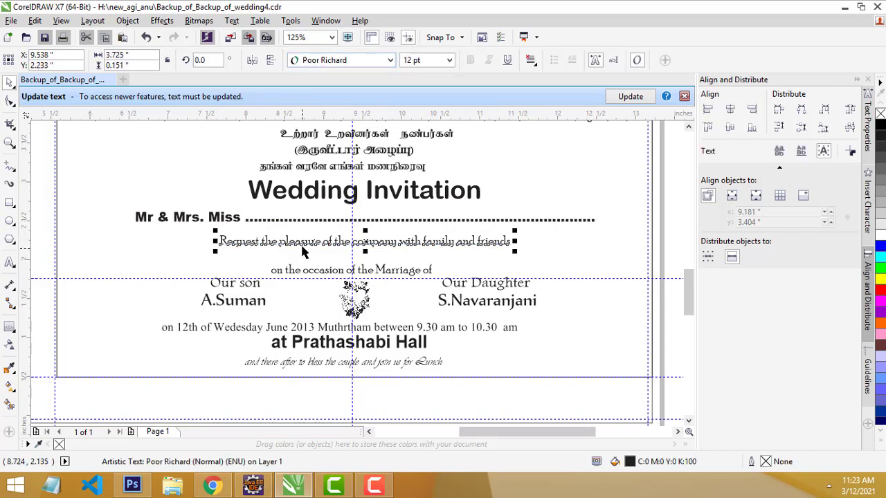
Move the "on the occasion of the Marriage of" line up so it sits just beneath the request line
left_click_drag(320, 274, 360, 260)
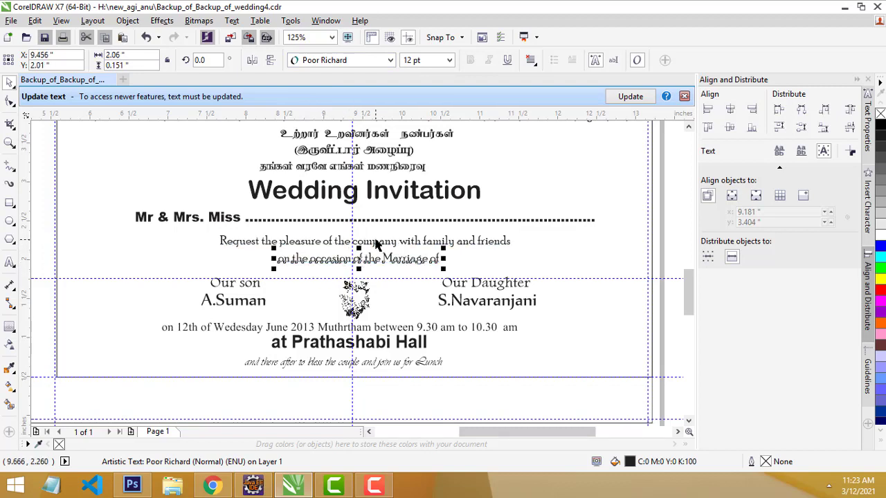
left_click(376, 242)
Check the fonts and sizes of the Our son and Our Daughter labels and the couple's names beneath them
left_click(254, 284)
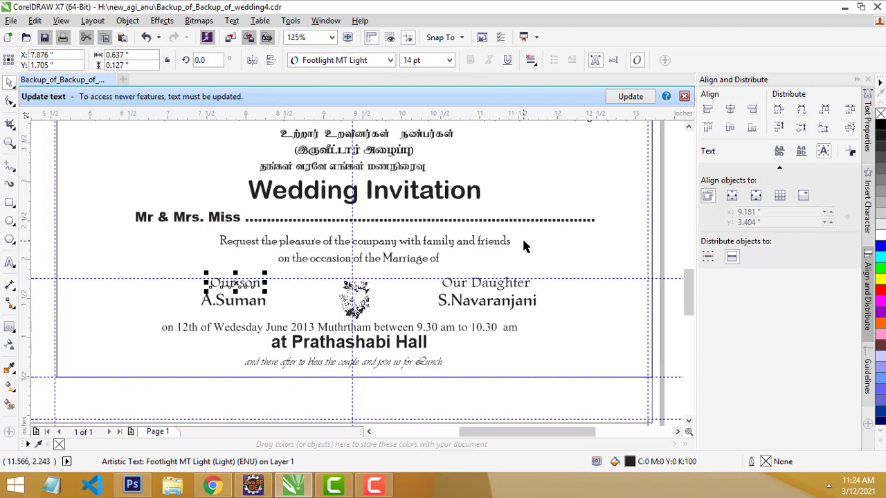
left_click(492, 286)
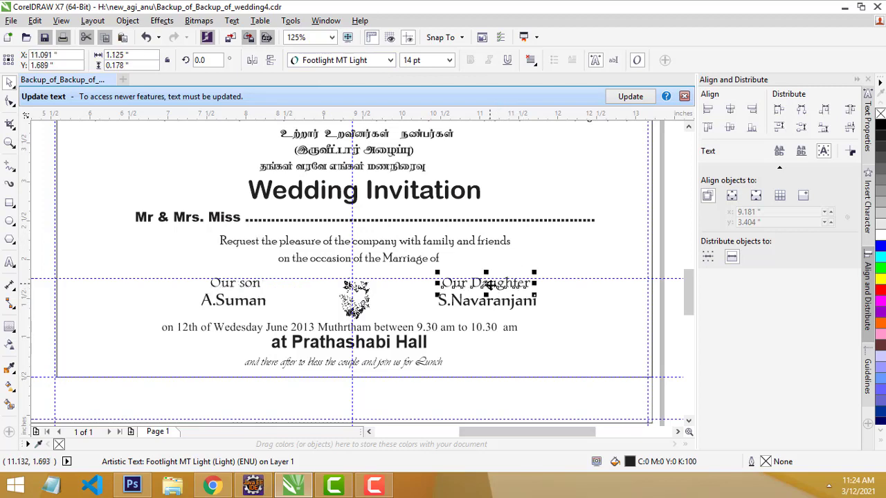
left_click(501, 312)
left_click(499, 307)
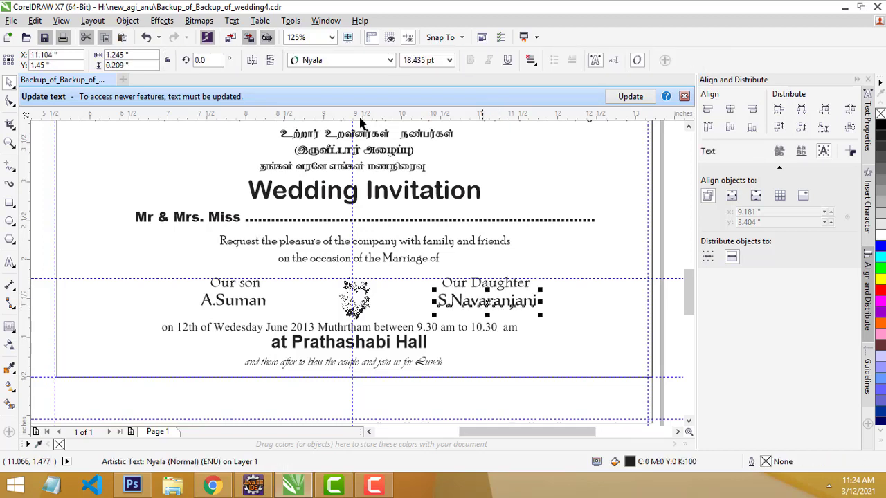
left_click(242, 308)
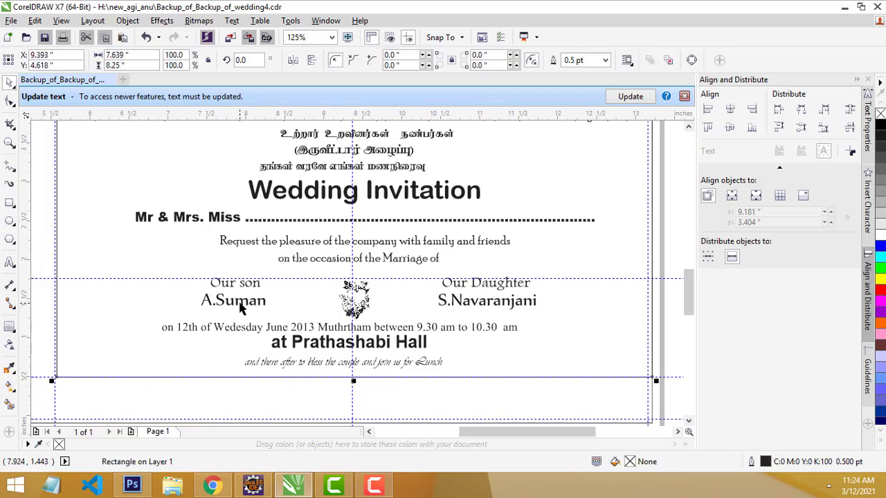
left_click(237, 307)
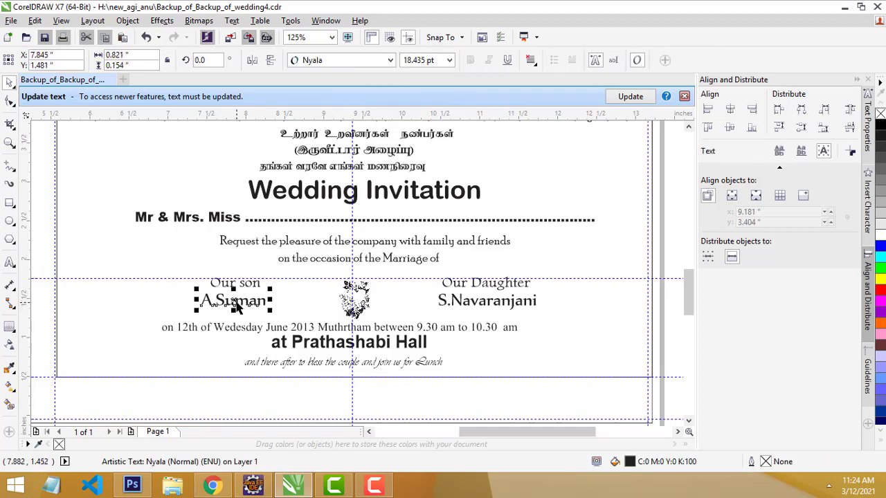
Check the fonts and sizes of the date and time line, the hall line and the closing lunch line
left_click(258, 333)
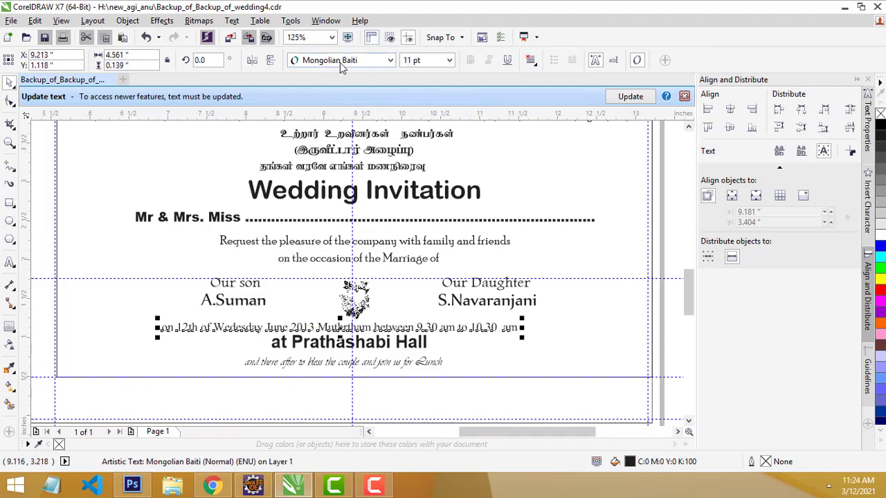
left_click(336, 350)
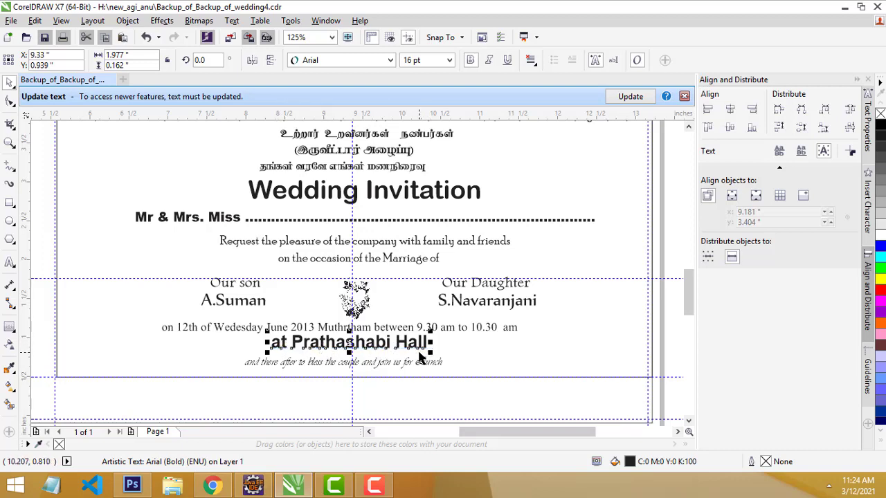
left_click(310, 366)
scroll(310, 370, "up", 1)
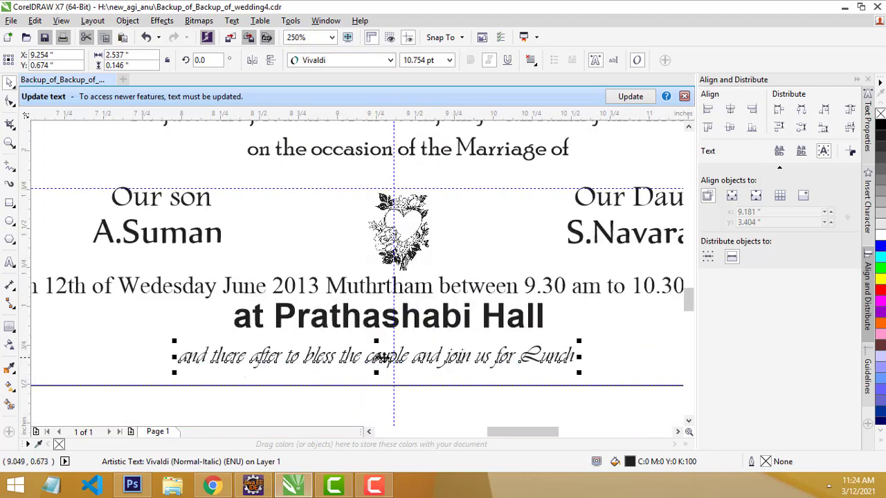
scroll(420, 361, "down", 1)
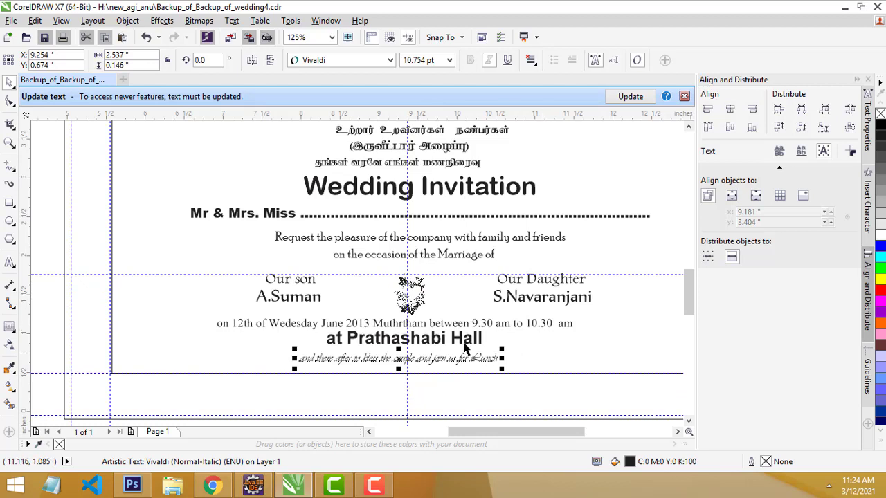
left_click(440, 322)
left_click(436, 364)
scroll(449, 373, "up", 2)
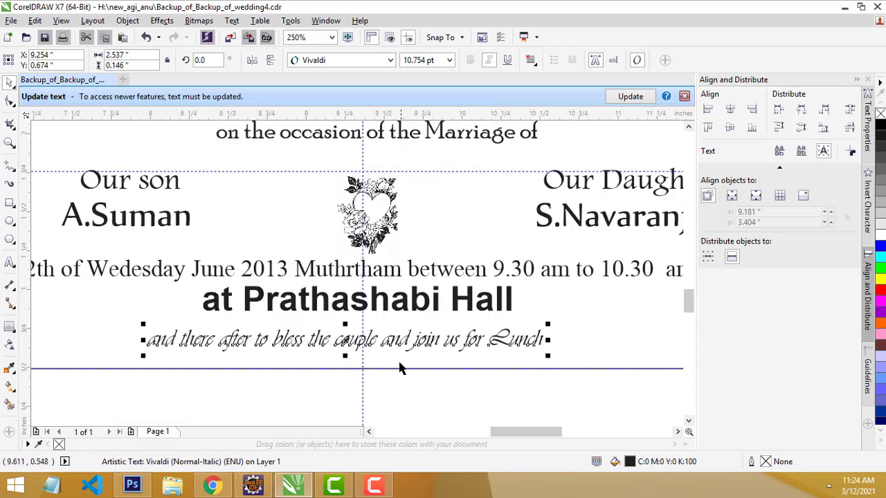
left_click(450, 371)
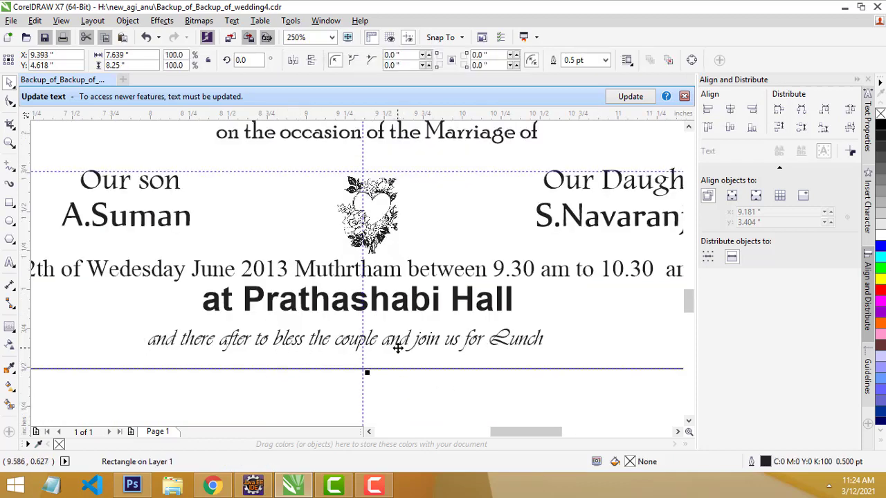
scroll(398, 348, "down", 2)
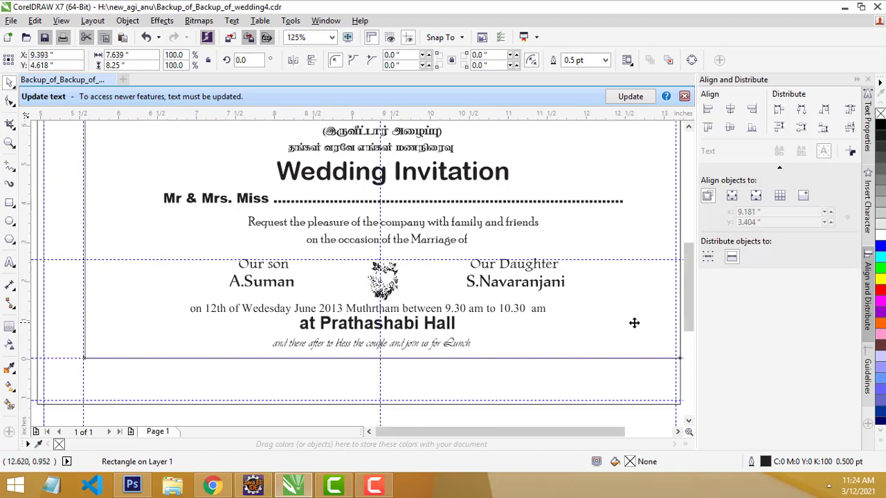
scroll(635, 314, "down", 2)
scroll(640, 309, "up", 2)
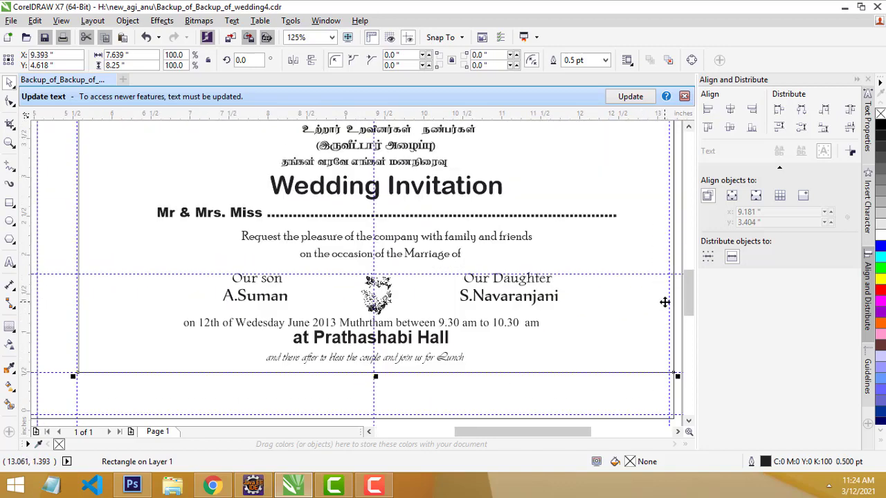
left_click(374, 485)
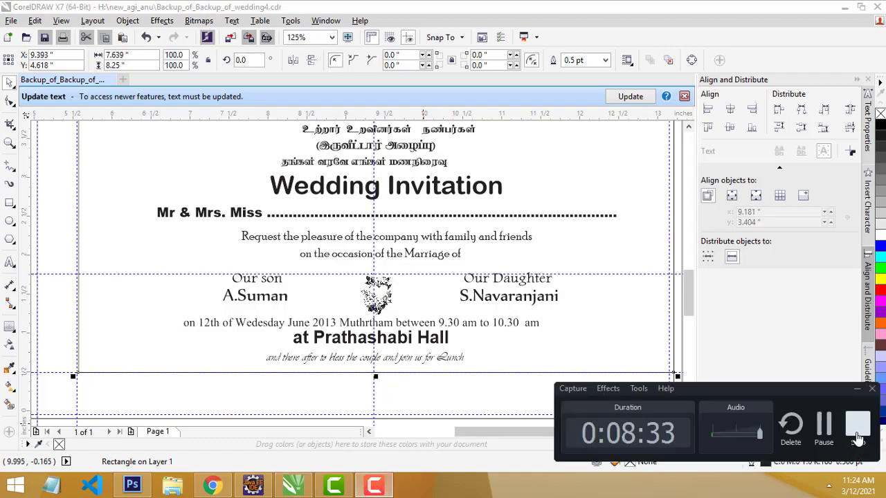